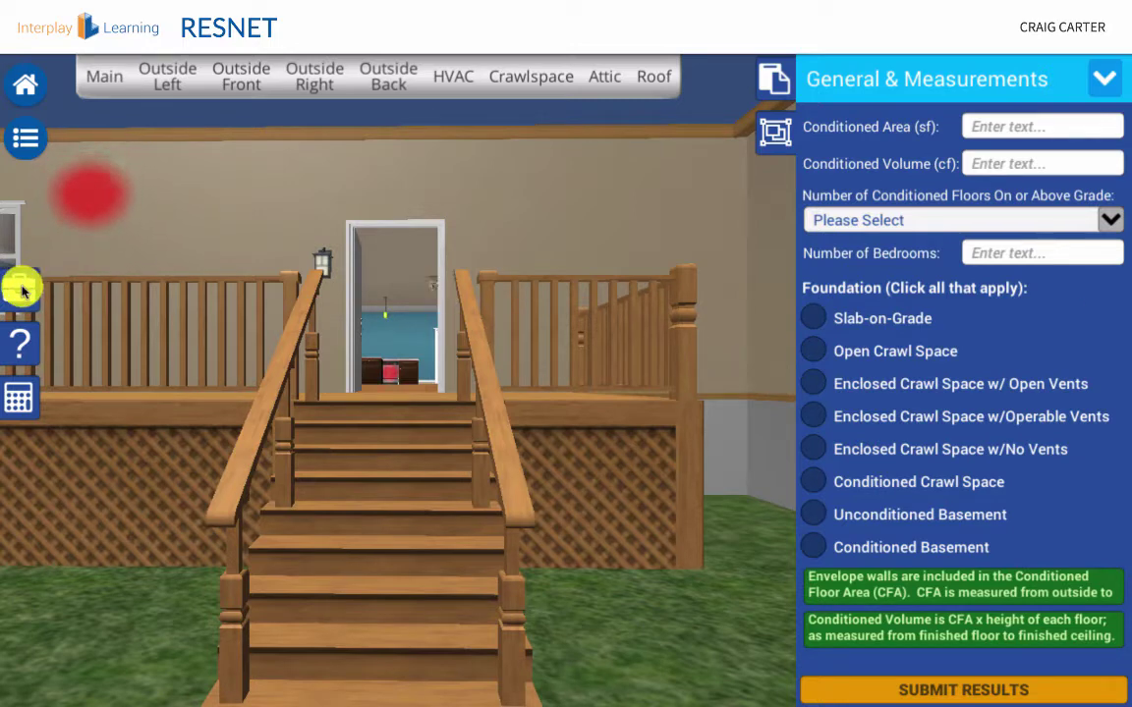
Use the ruler in the crawlspace to examine the floor joists and insulation label, and return it to the toolbox
click(22, 288)
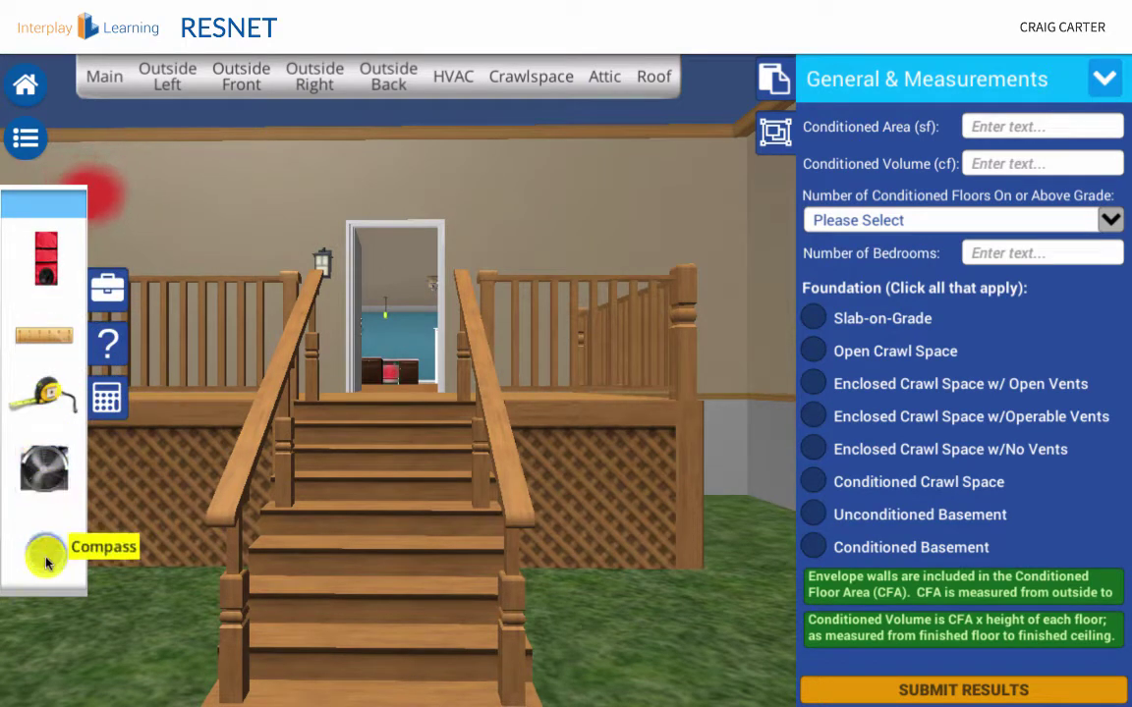
click(45, 342)
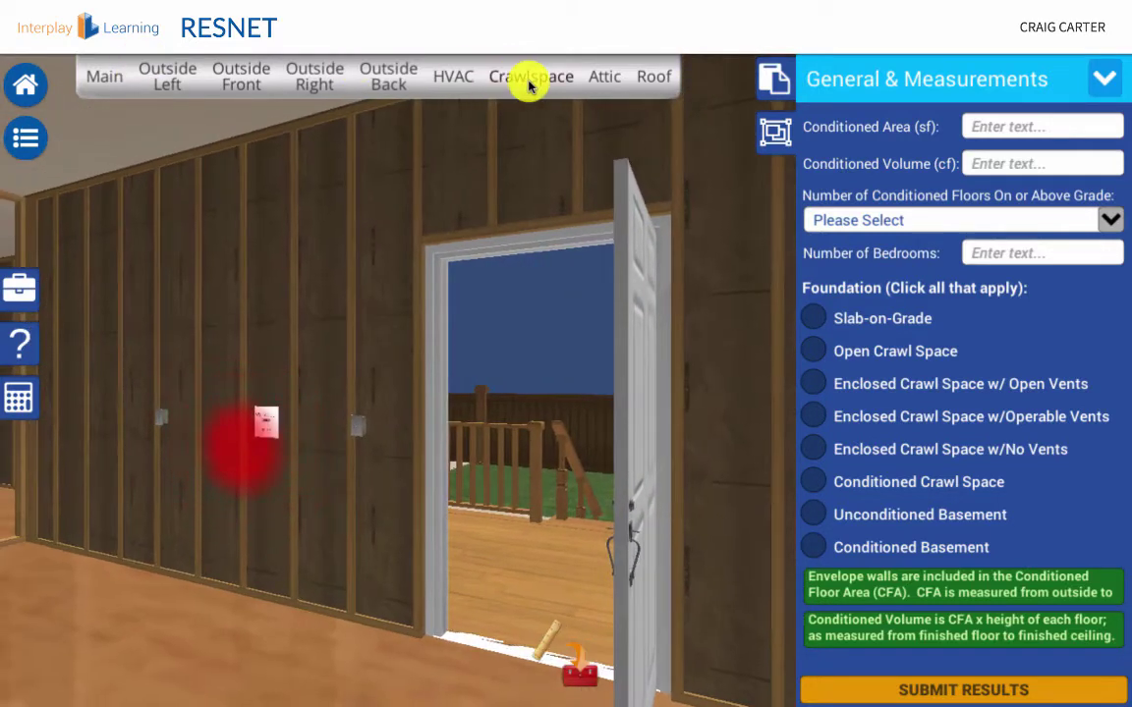
click(528, 83)
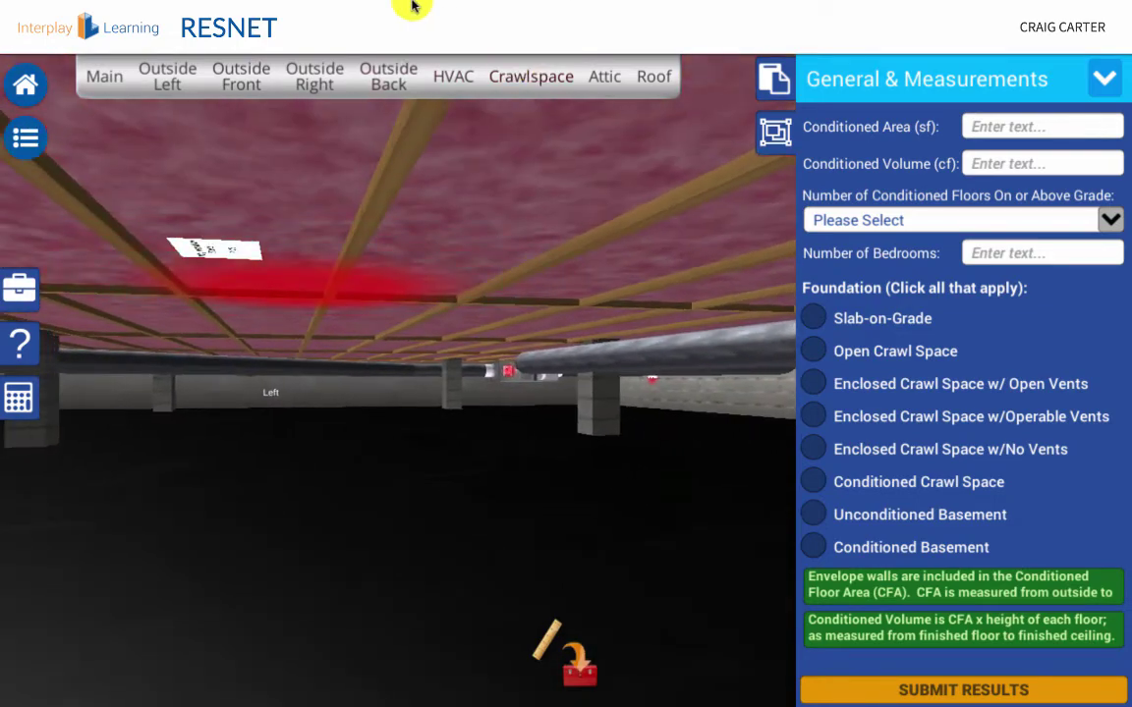
click(302, 303)
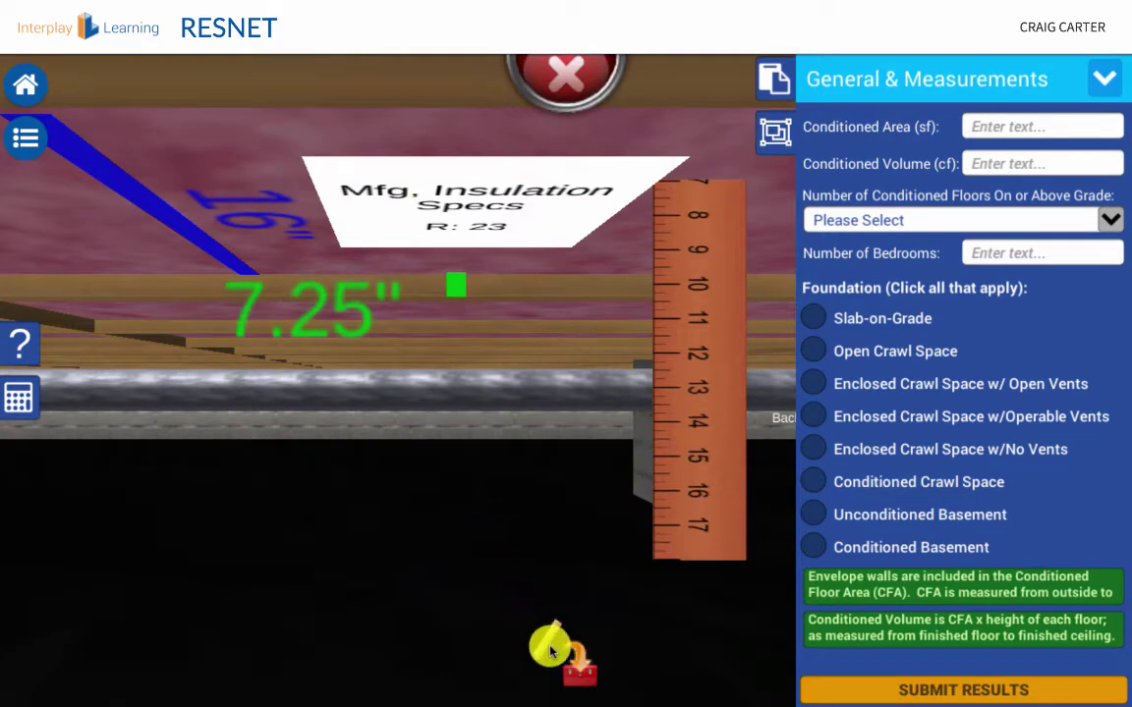
click(578, 667)
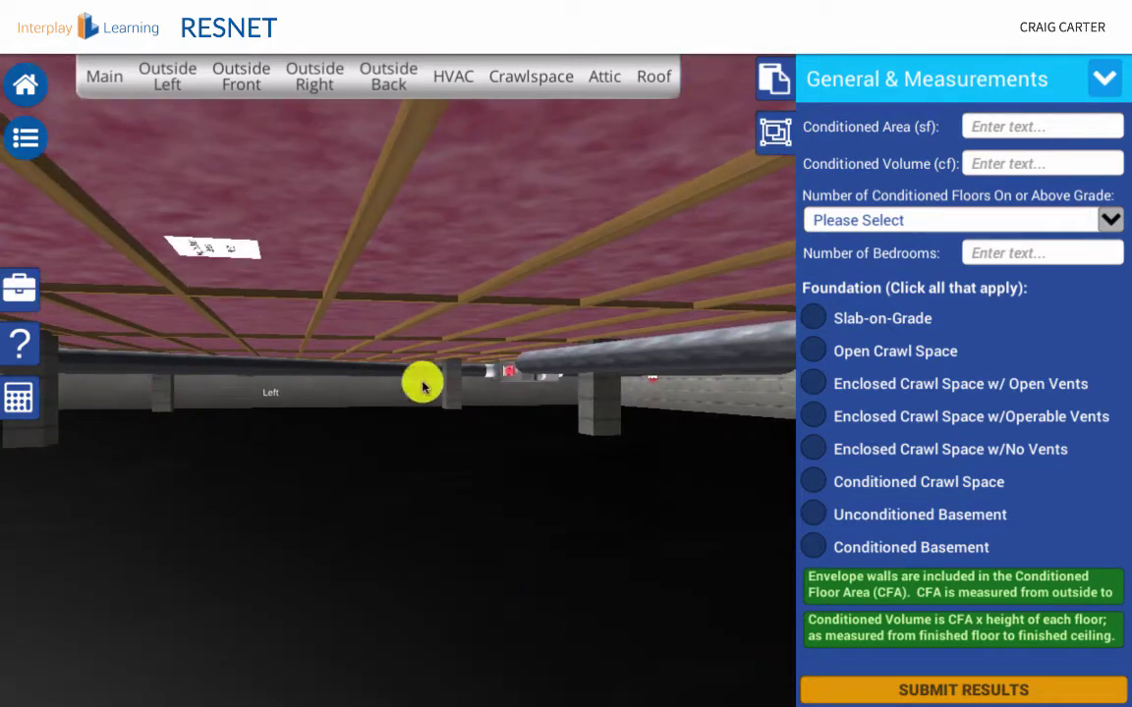
Use the ruler outside the house to examine the left side and the continuous insulation on the front wall
click(169, 78)
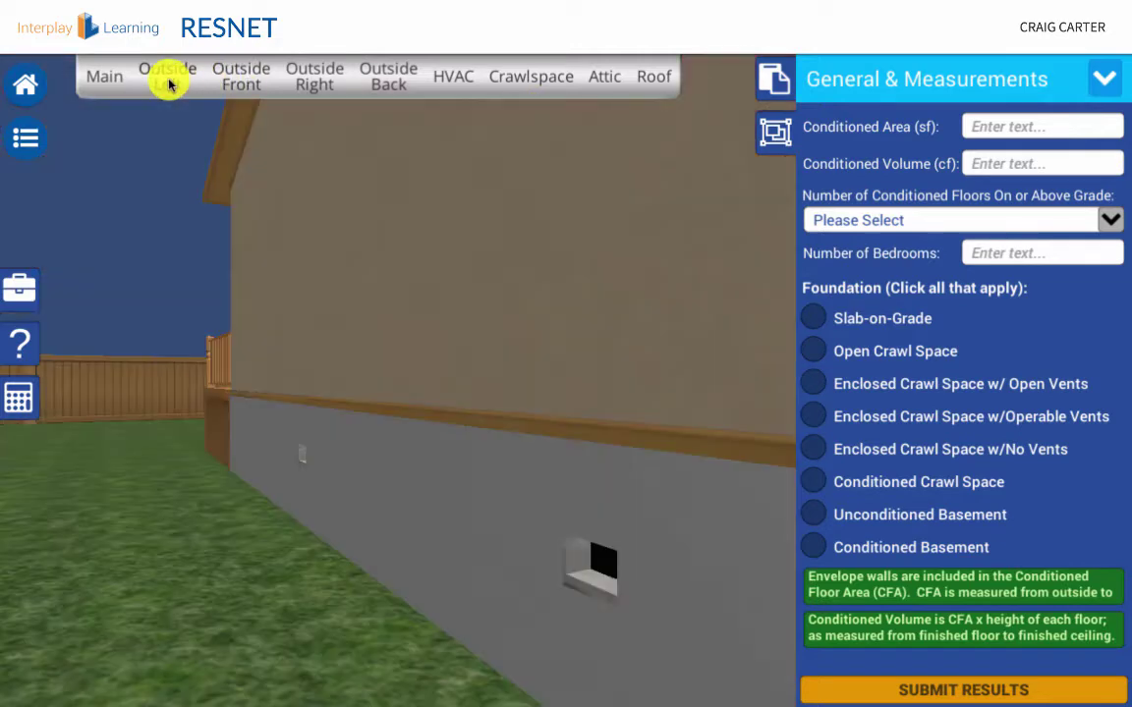
click(20, 289)
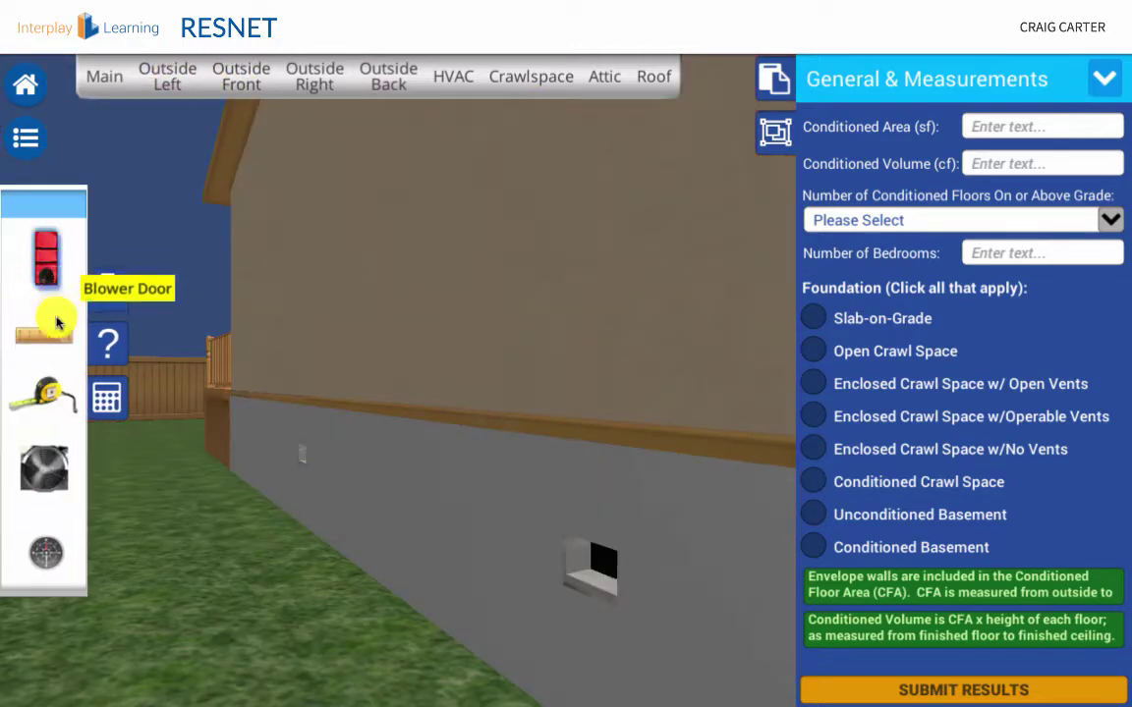
click(49, 334)
click(235, 78)
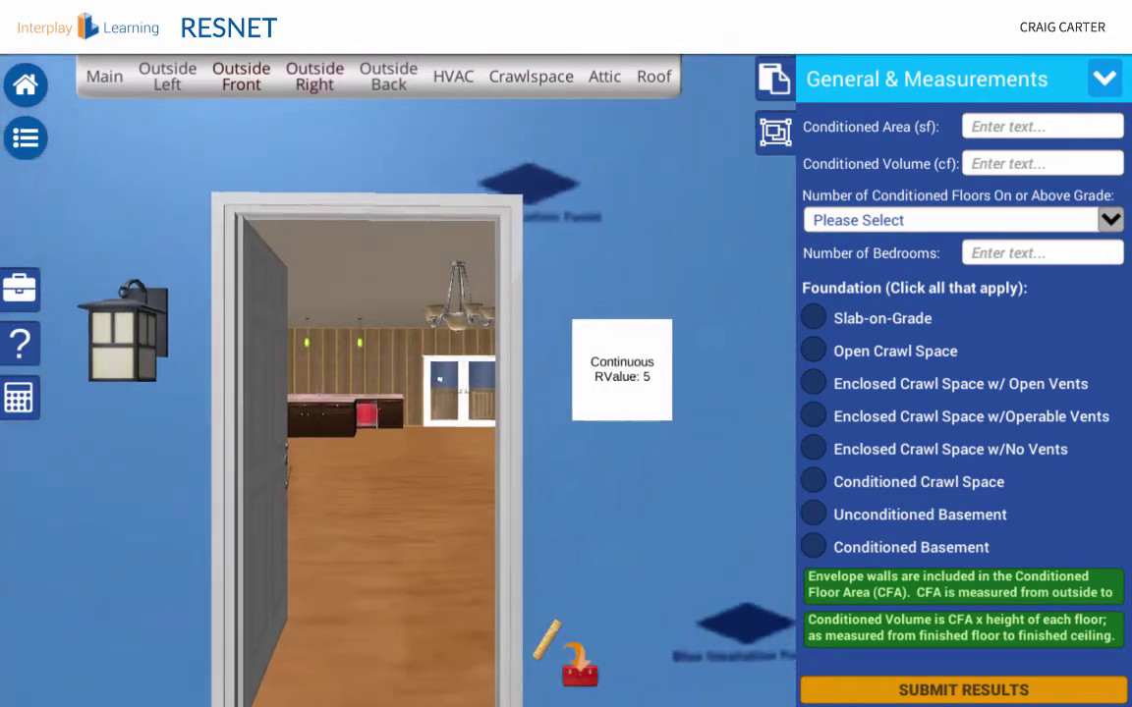
drag(314, 79, 538, 60)
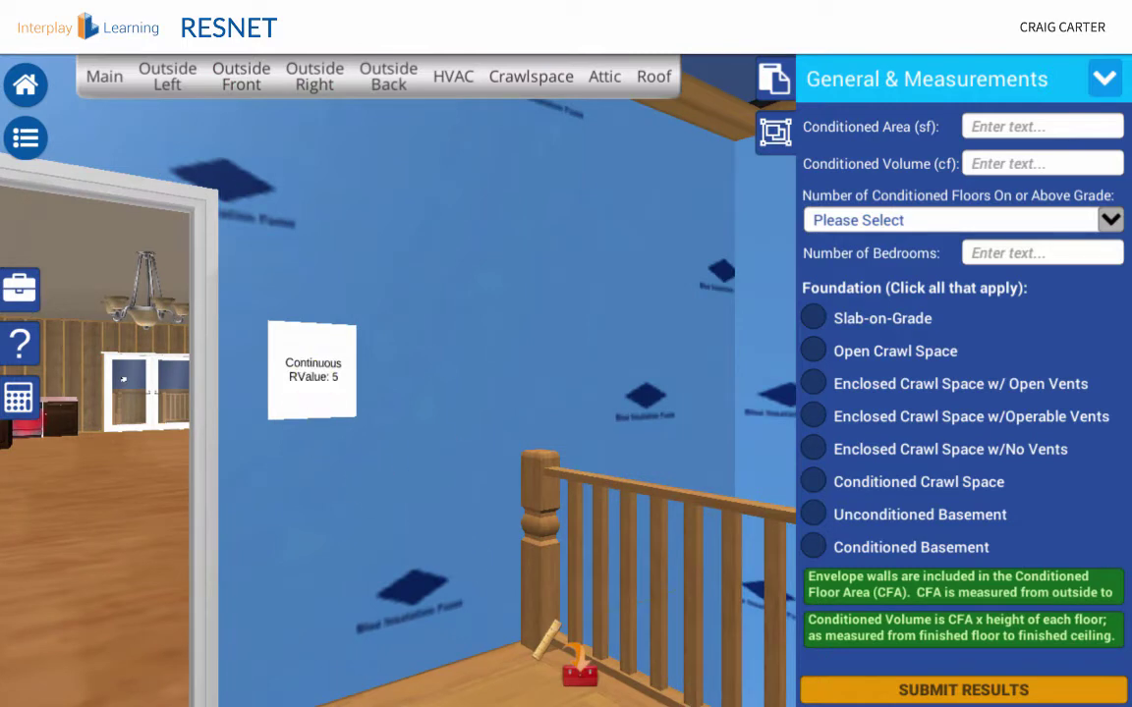
drag(312, 369, 348, 370)
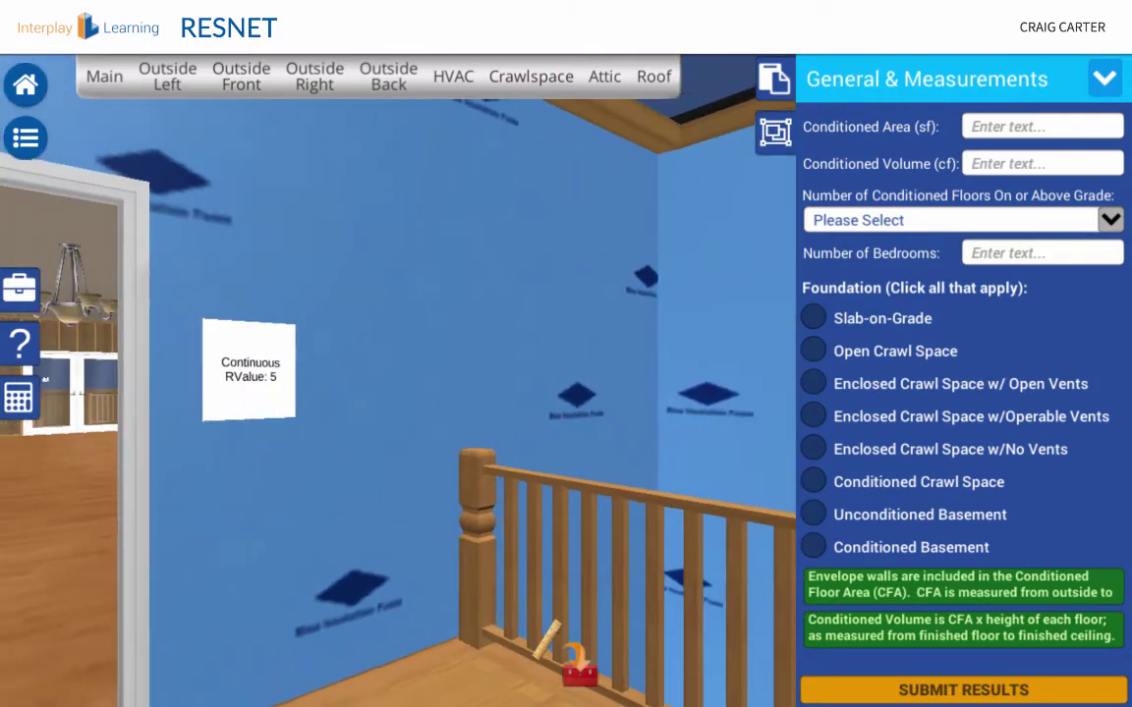
drag(726, 141, 698, 396)
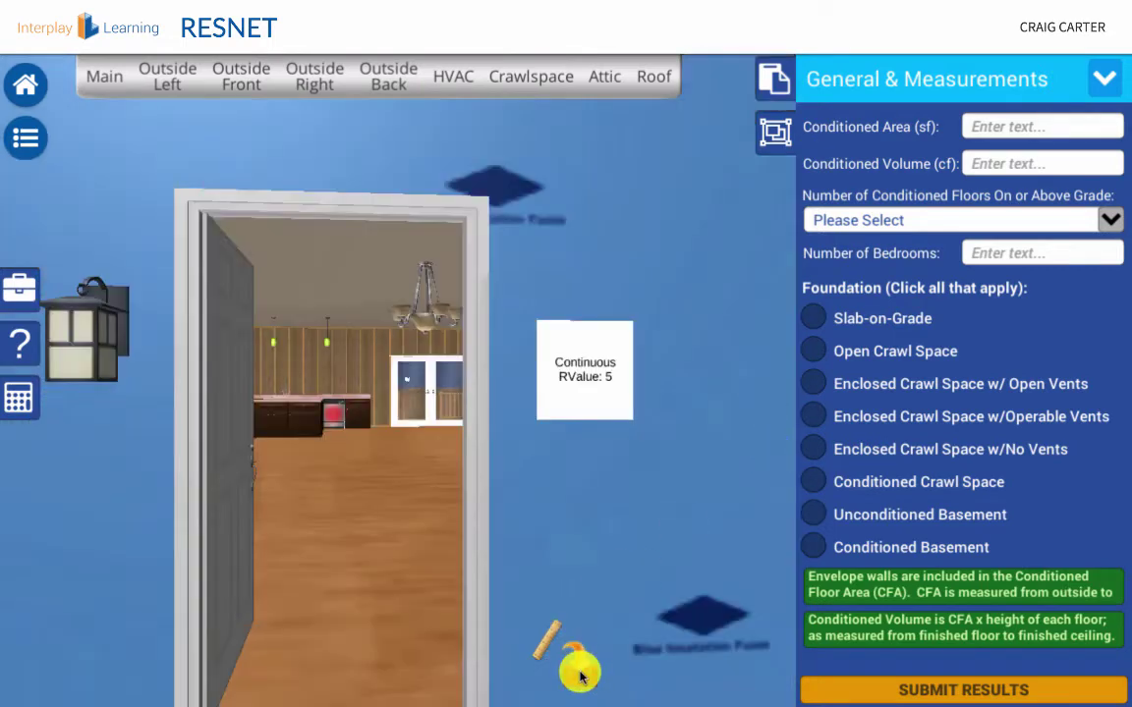
Use the tape measure to view the house dimensions on the front, left, right and back sides and in the crawlspace
click(20, 287)
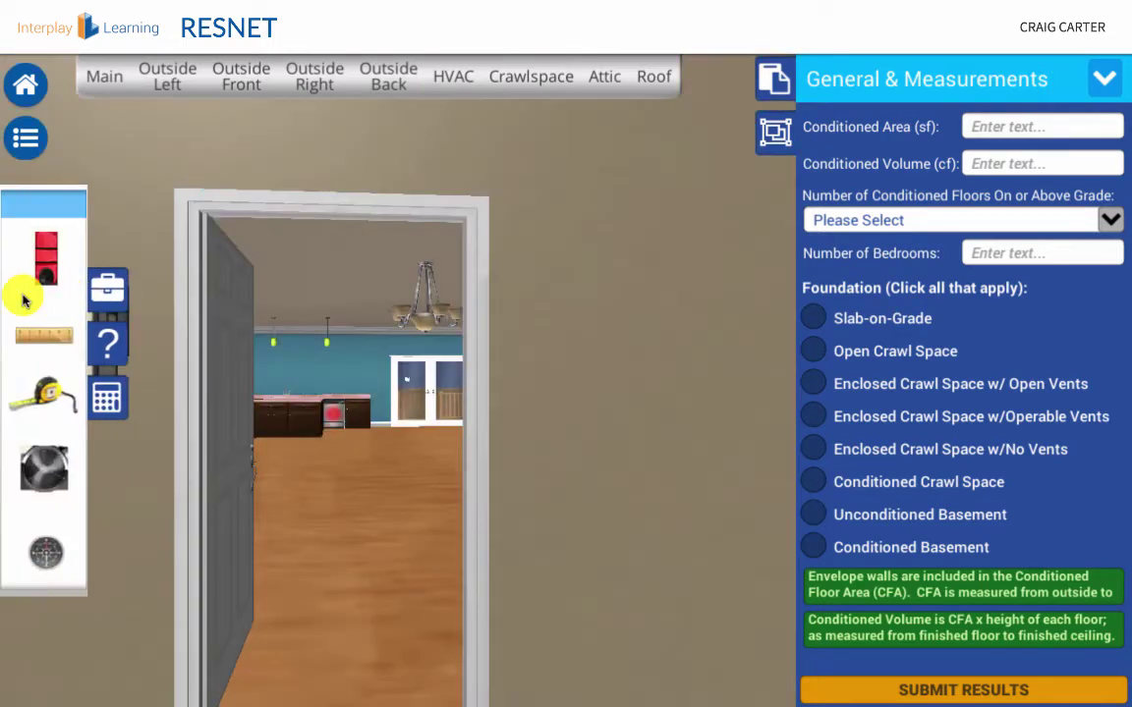
click(49, 403)
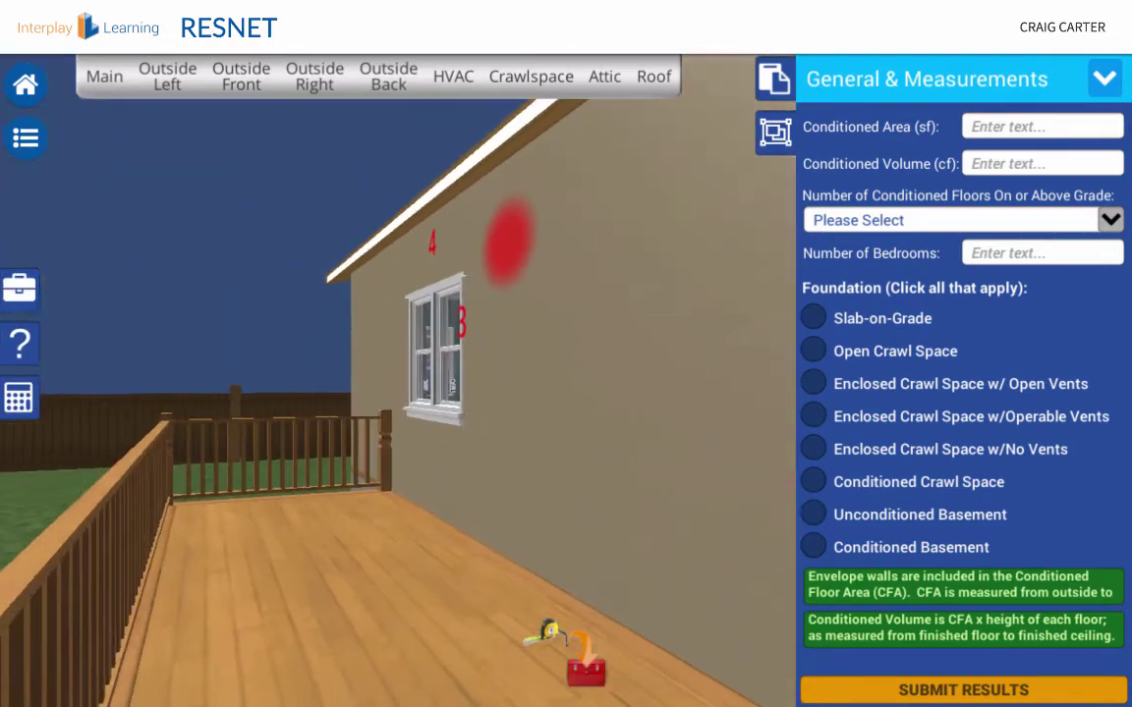
key(w)
key(s)
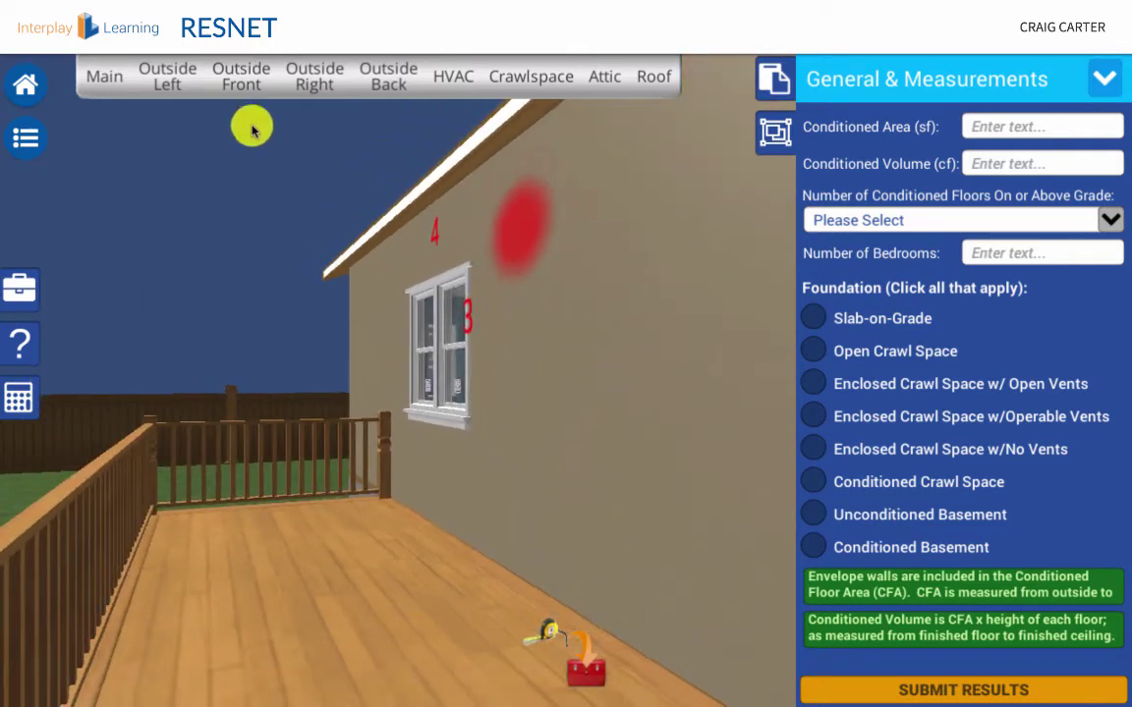
click(164, 76)
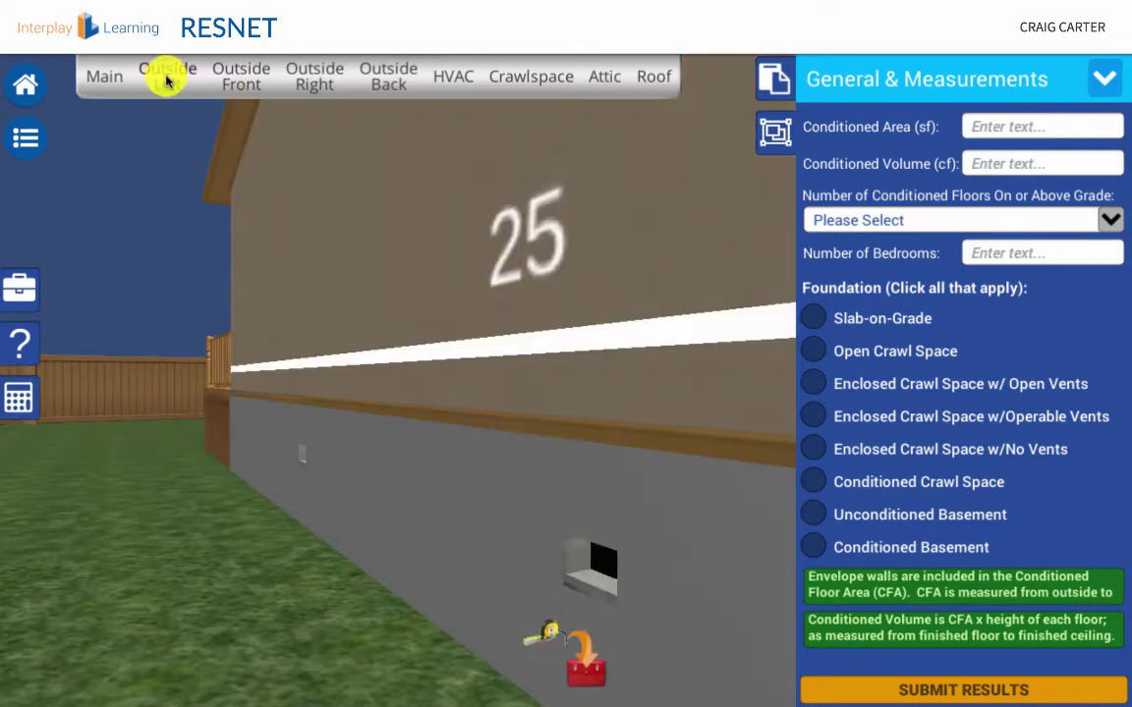
click(238, 79)
click(308, 86)
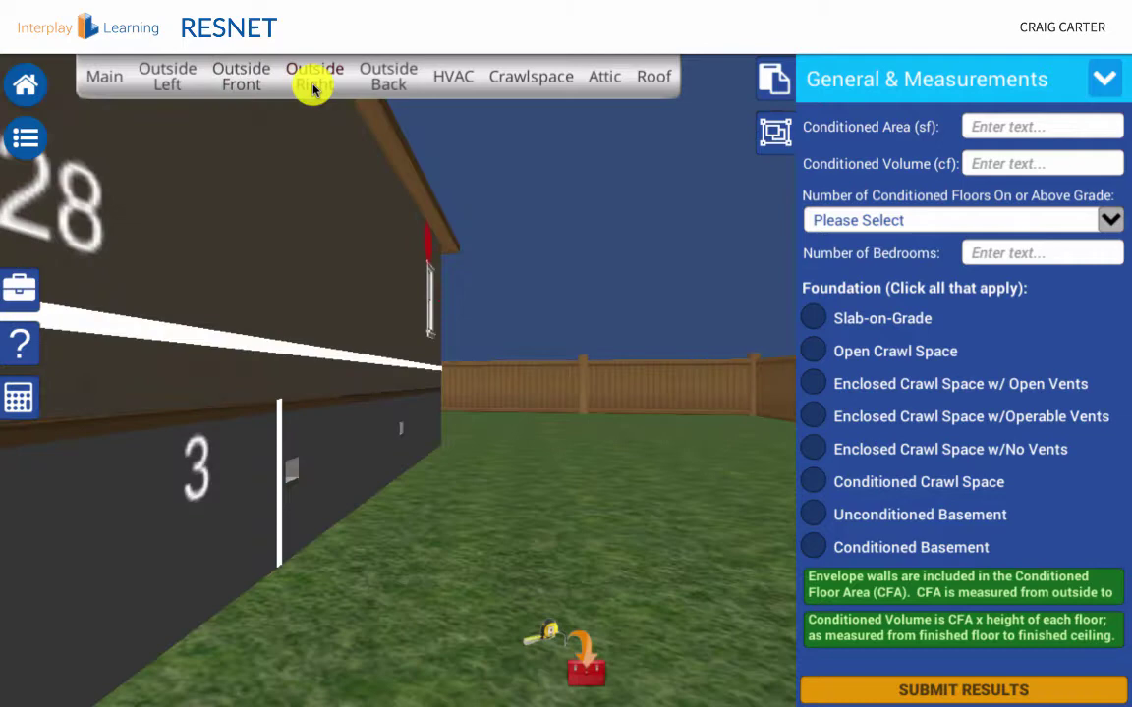
click(397, 88)
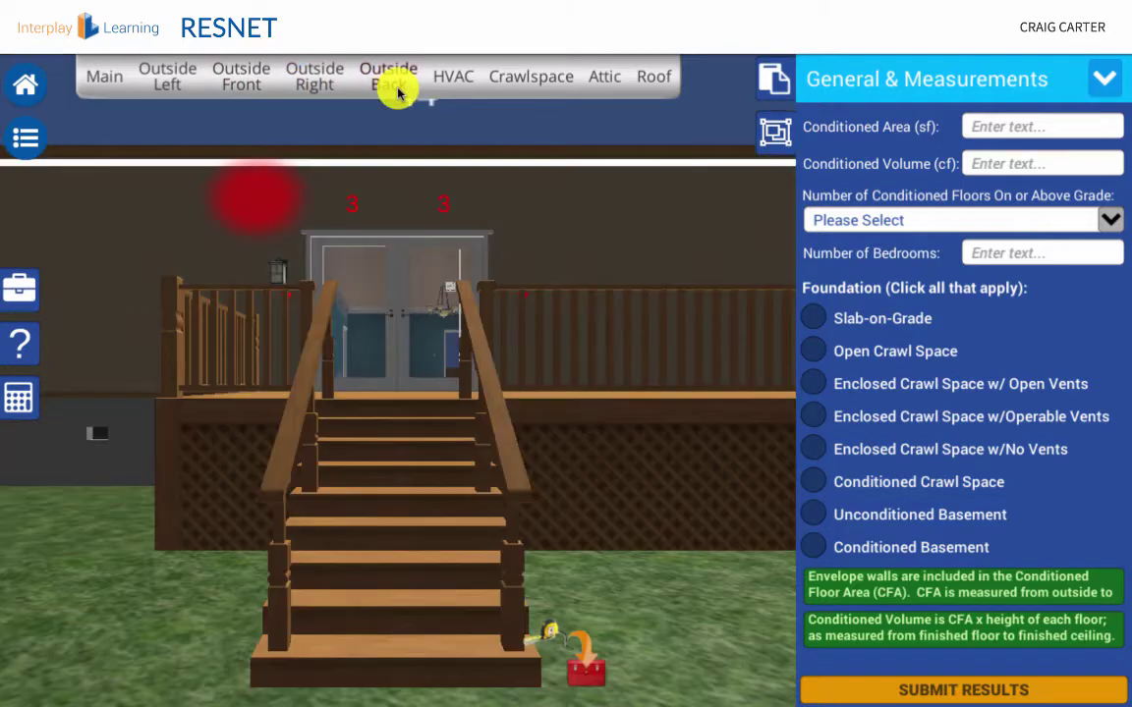
click(514, 86)
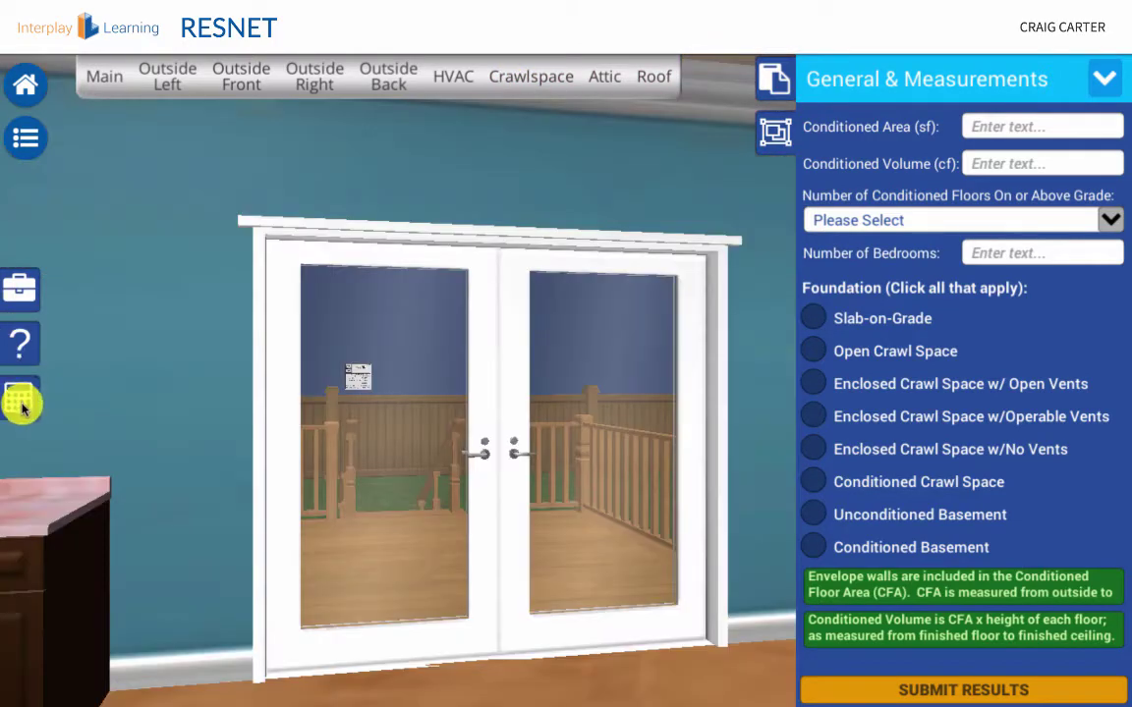
Check the house's orientation with the compass in the overhead view and close that view
click(19, 288)
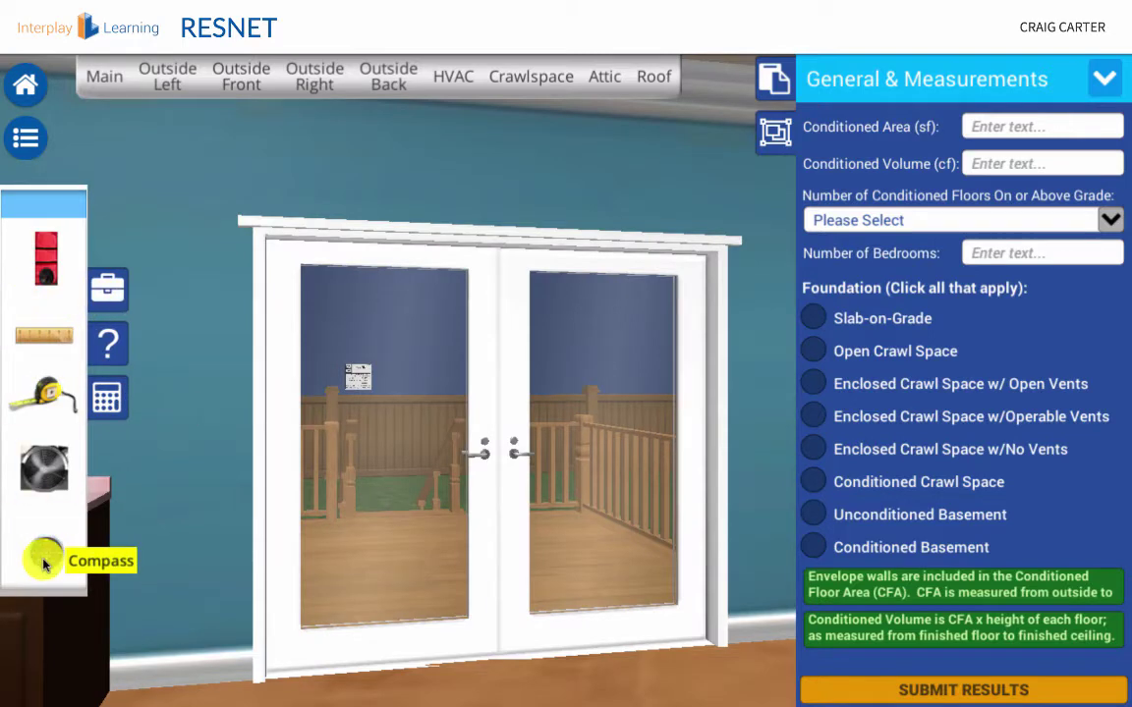
click(40, 555)
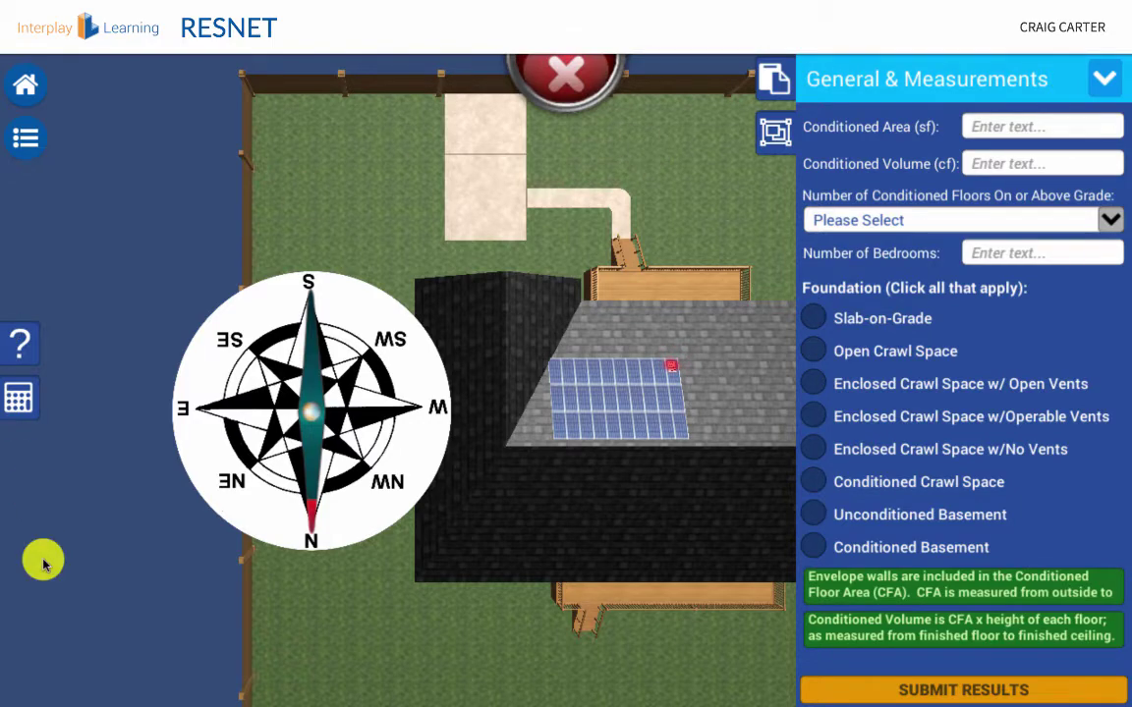
click(581, 93)
Choose the blower door tool and check the thermostat up close
click(21, 288)
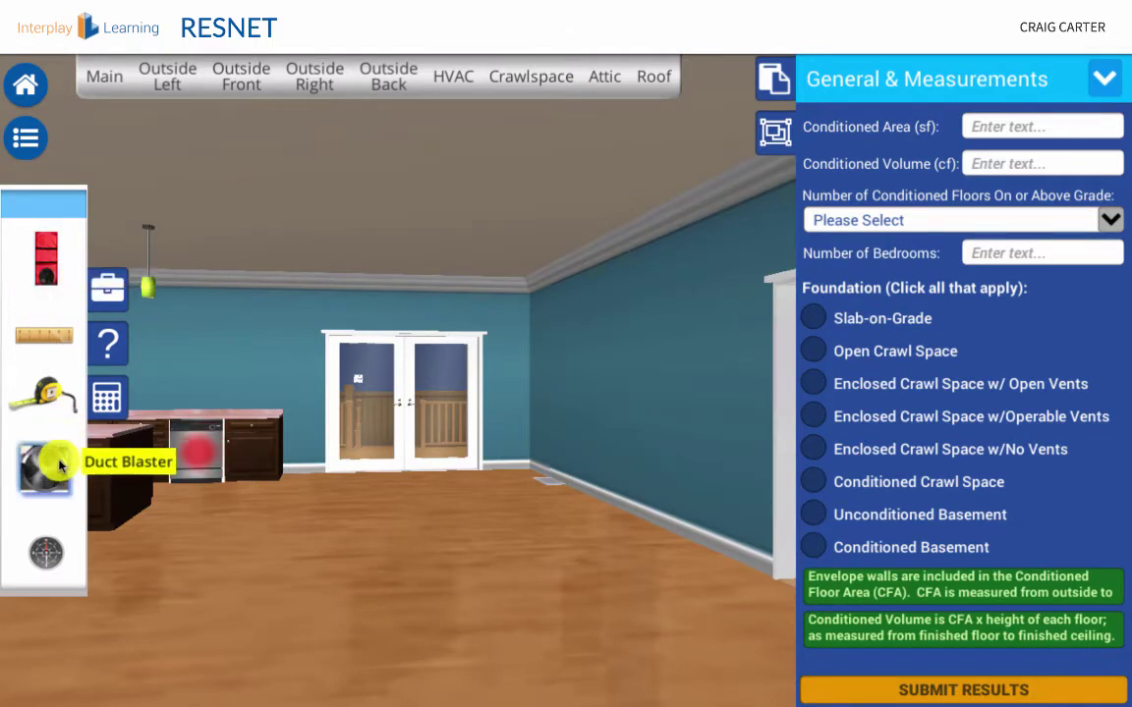
click(45, 284)
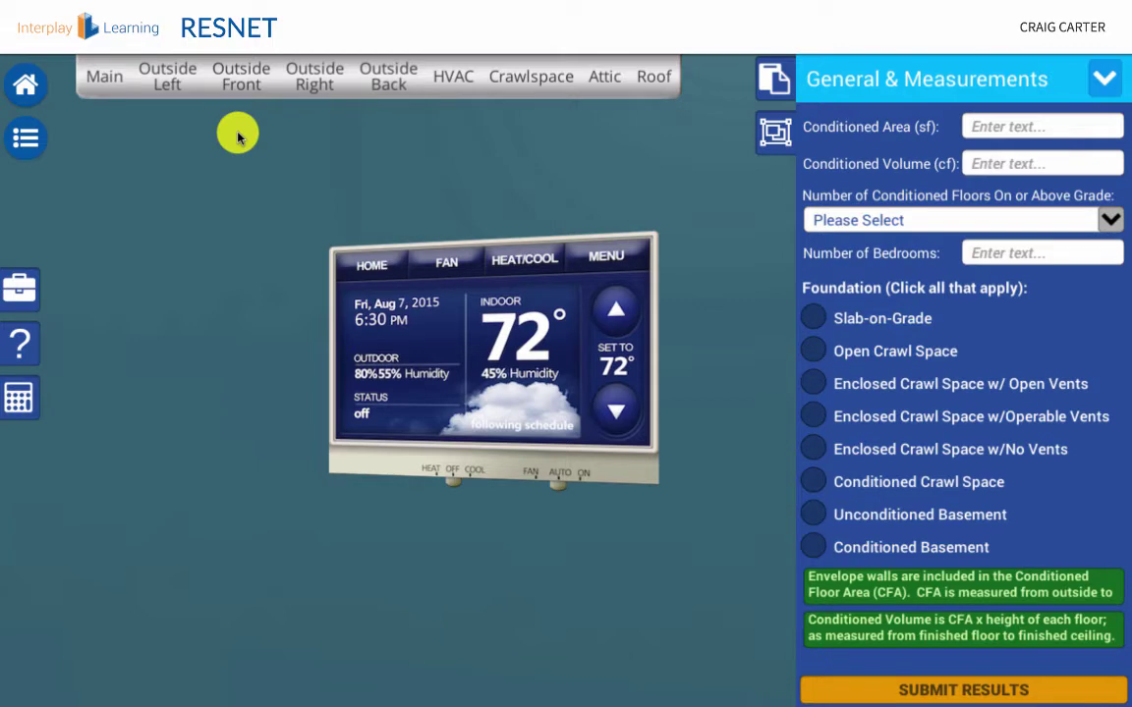
key(Escape)
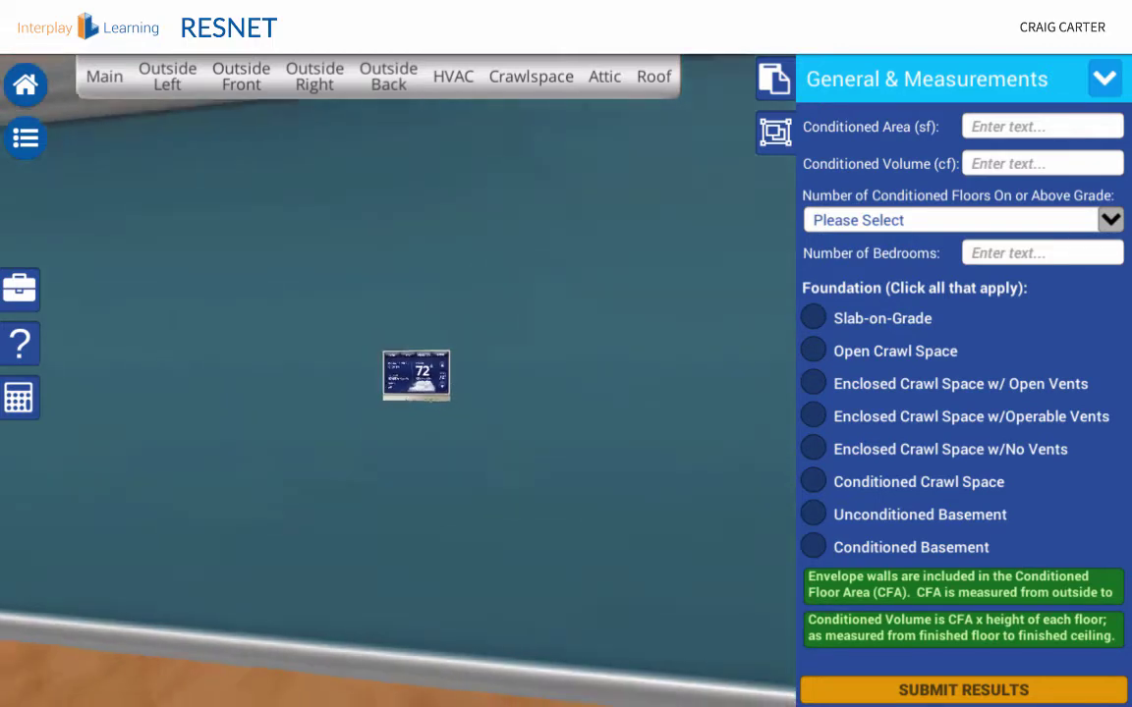
Close the open front door and the open window in the main living area
key(Left)
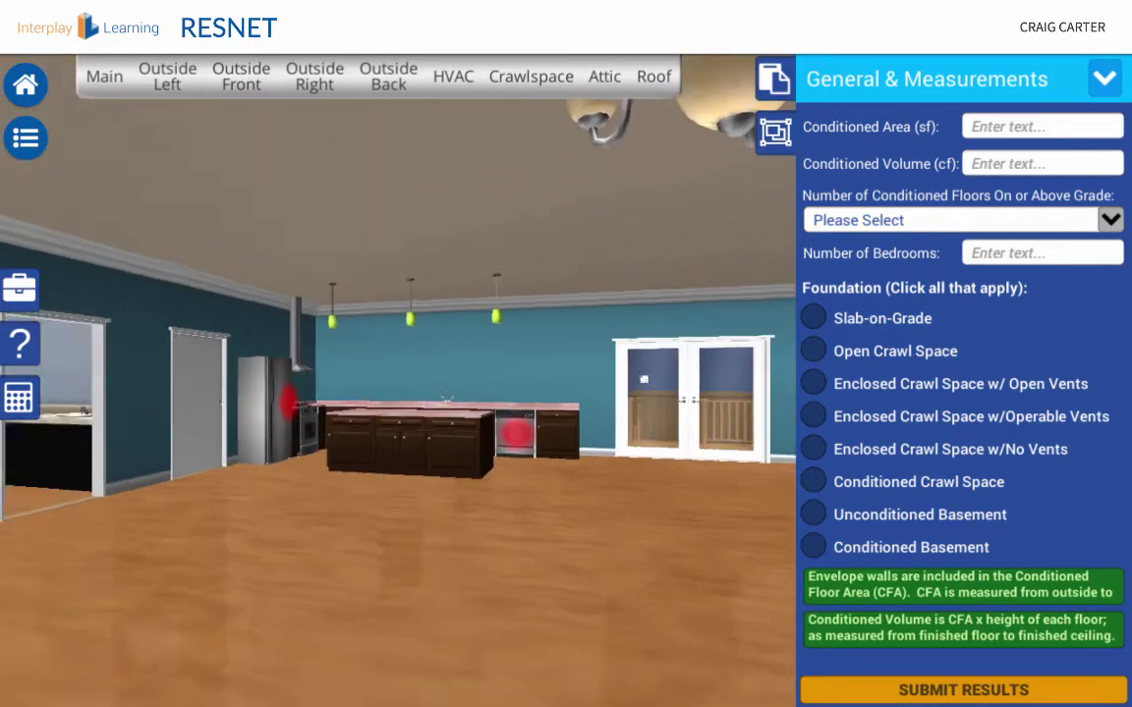
key(Down)
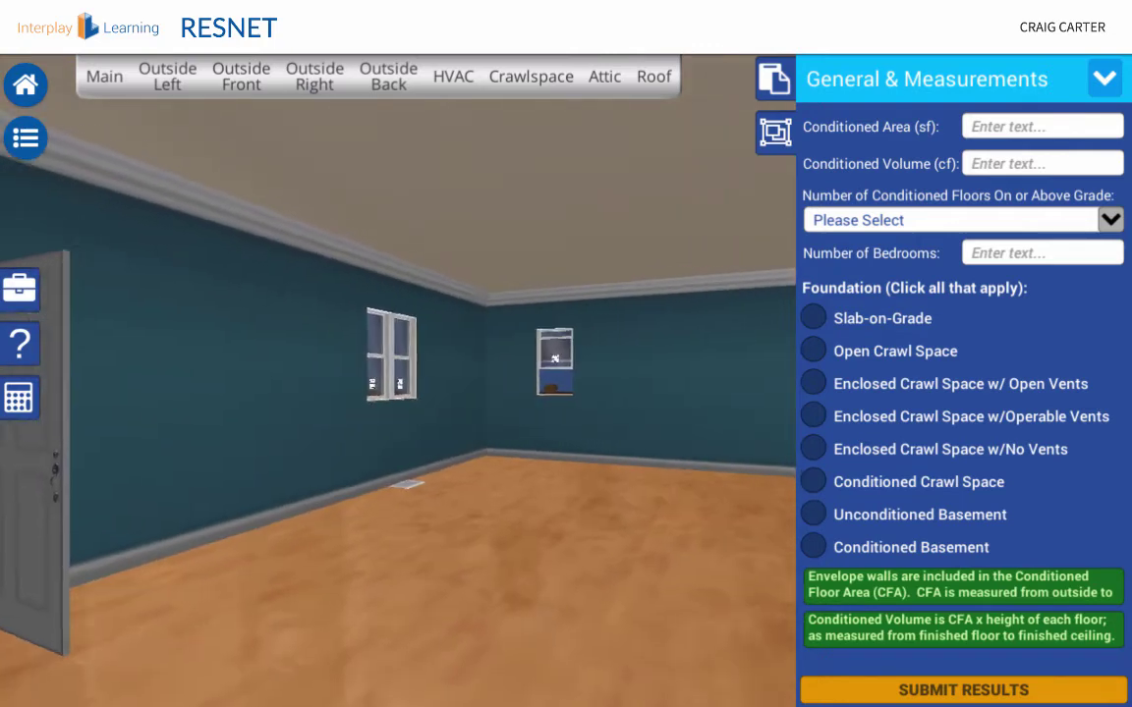
key(Up)
key(Left)
key(Left)
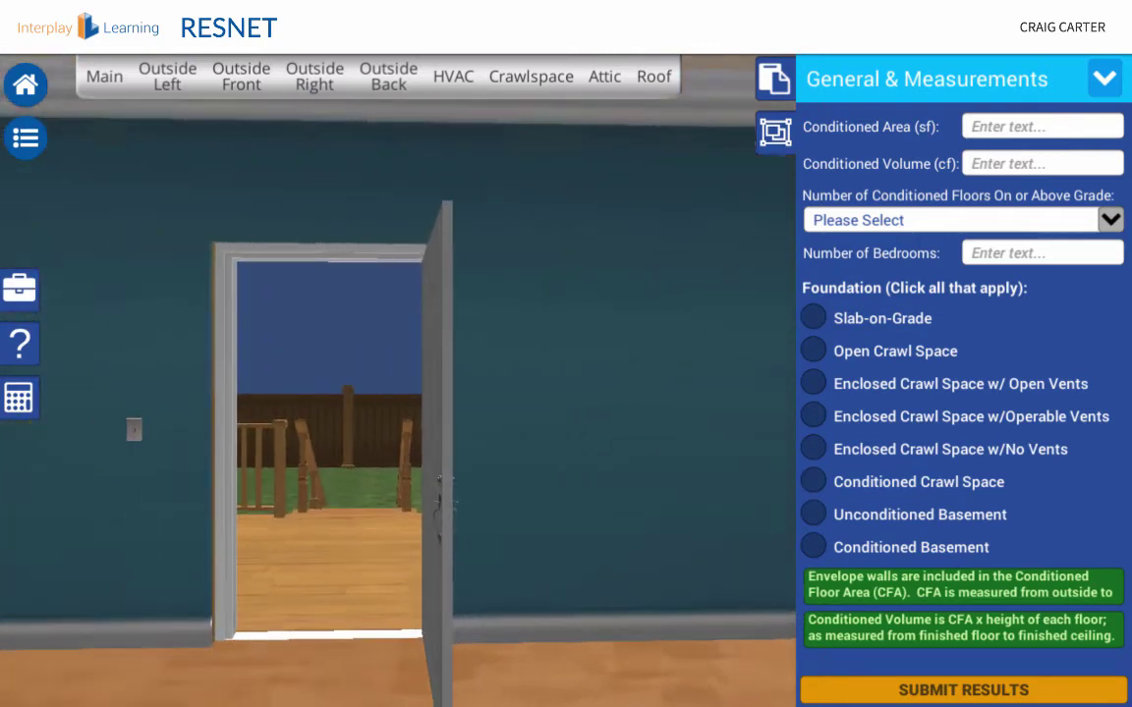
click(441, 409)
key(Right)
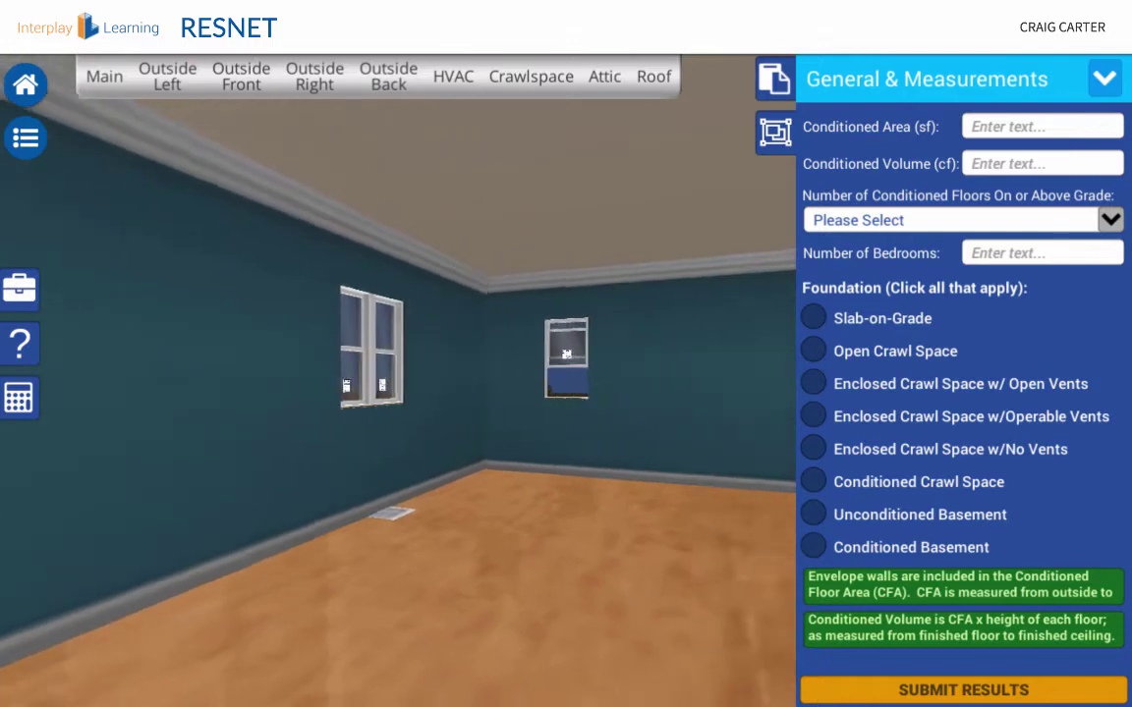
key(Up)
key(Left)
key(Left)
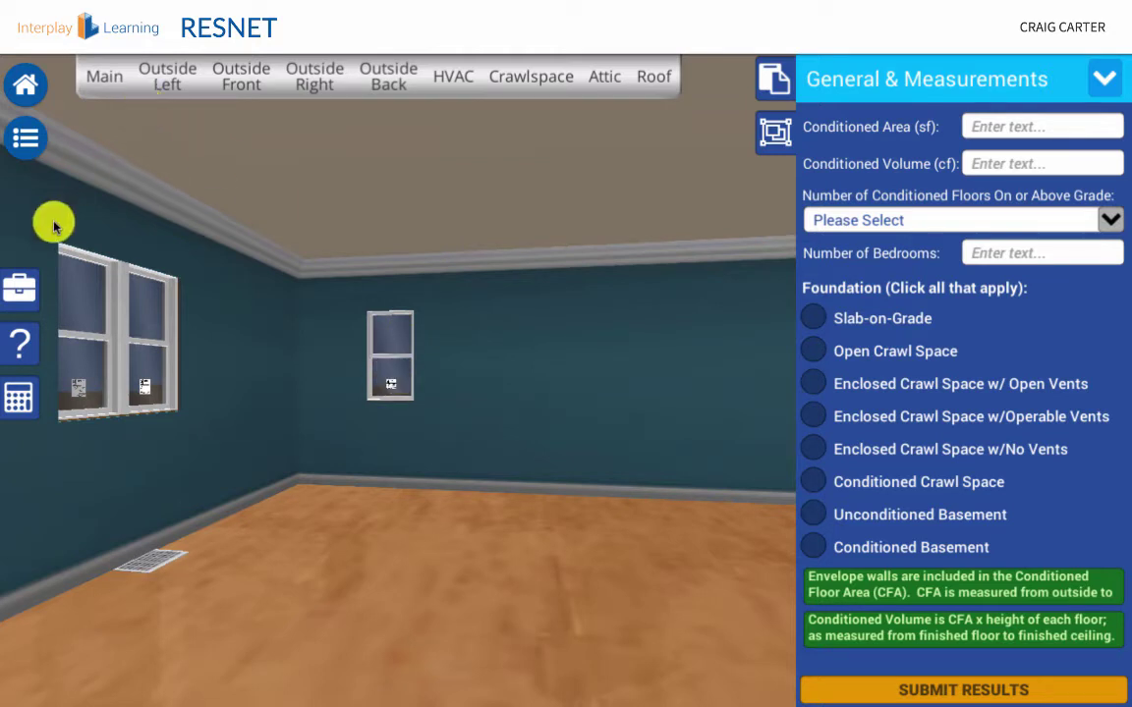
Reveal the framing inside the house with the ruler and examine the exterior walls and interior partitions
click(21, 290)
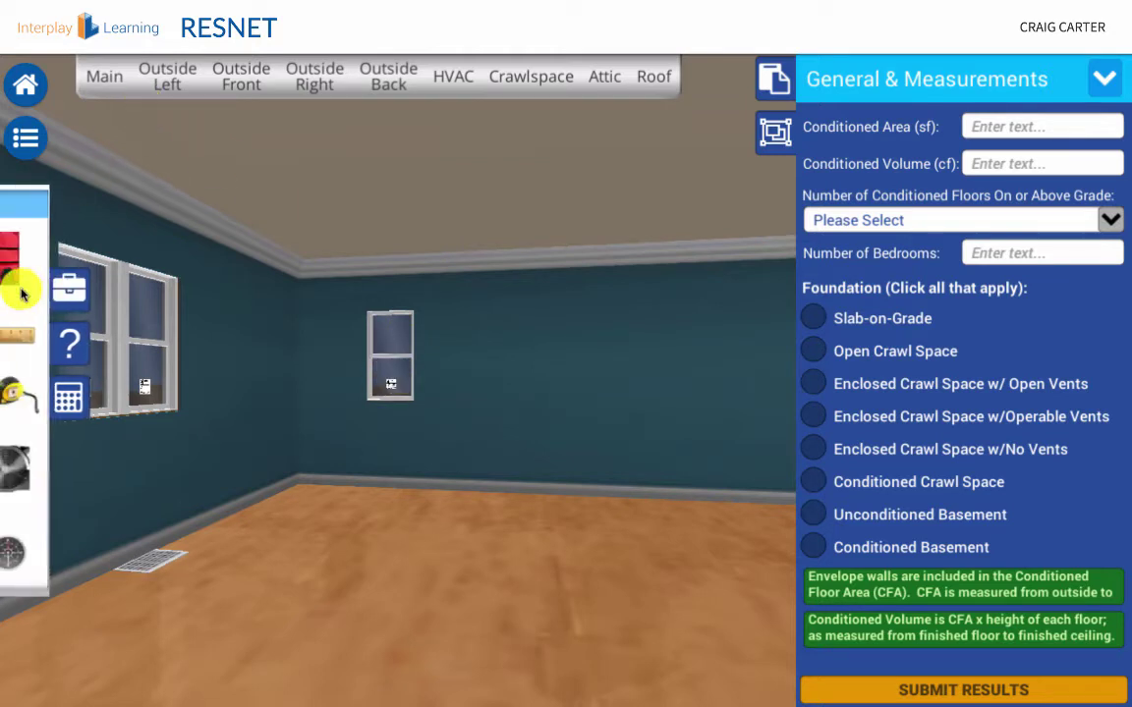
click(34, 338)
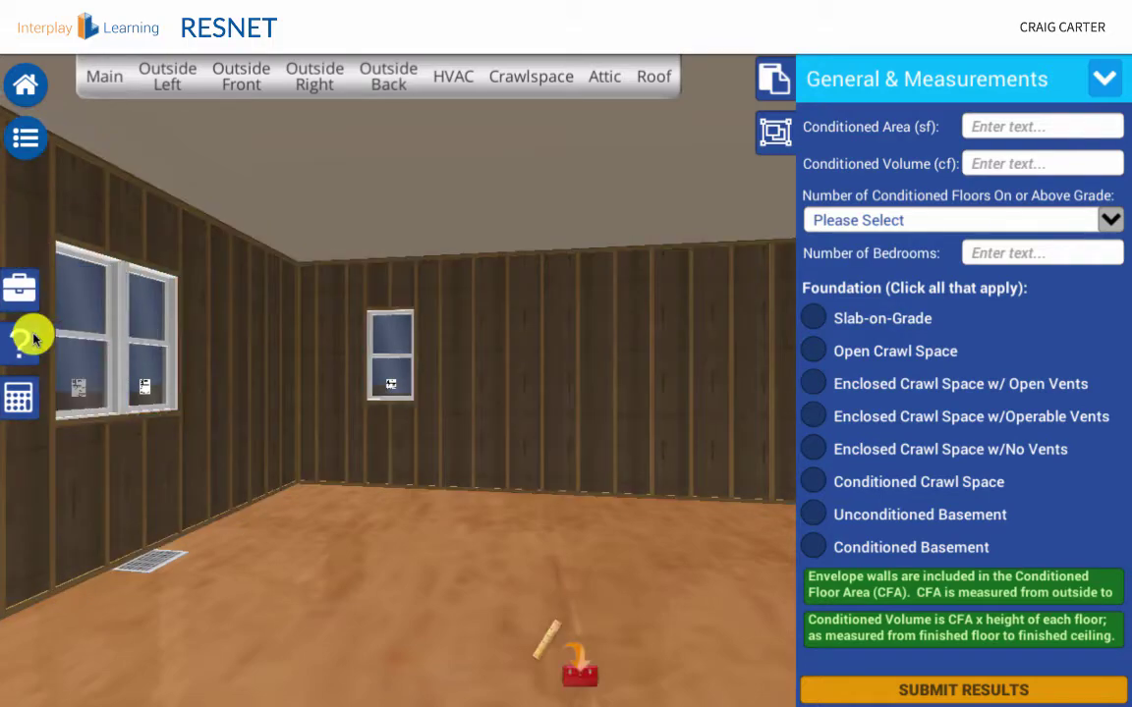
key(Left)
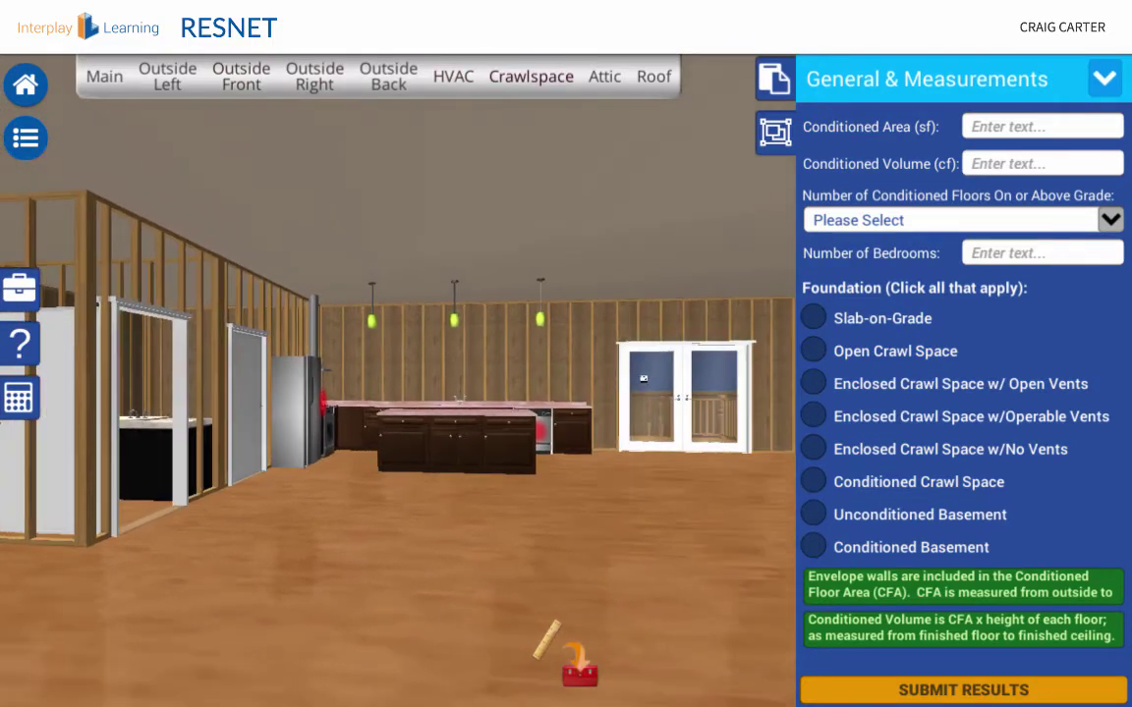
key(Right)
key(Right)
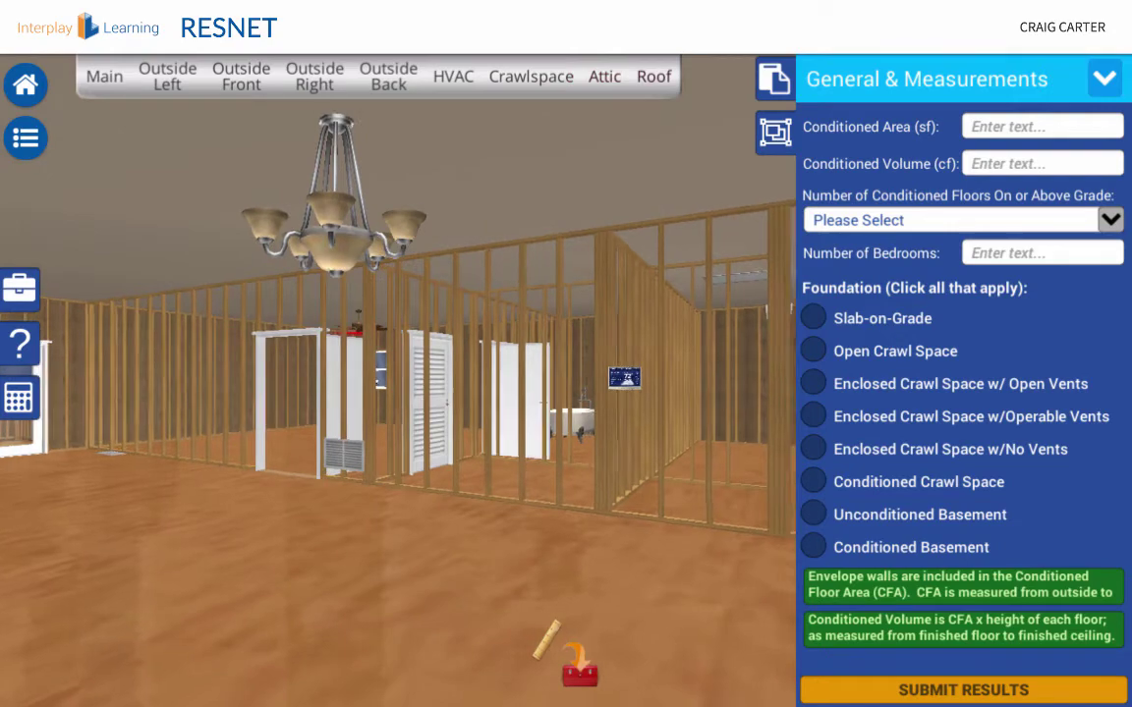
key(Right)
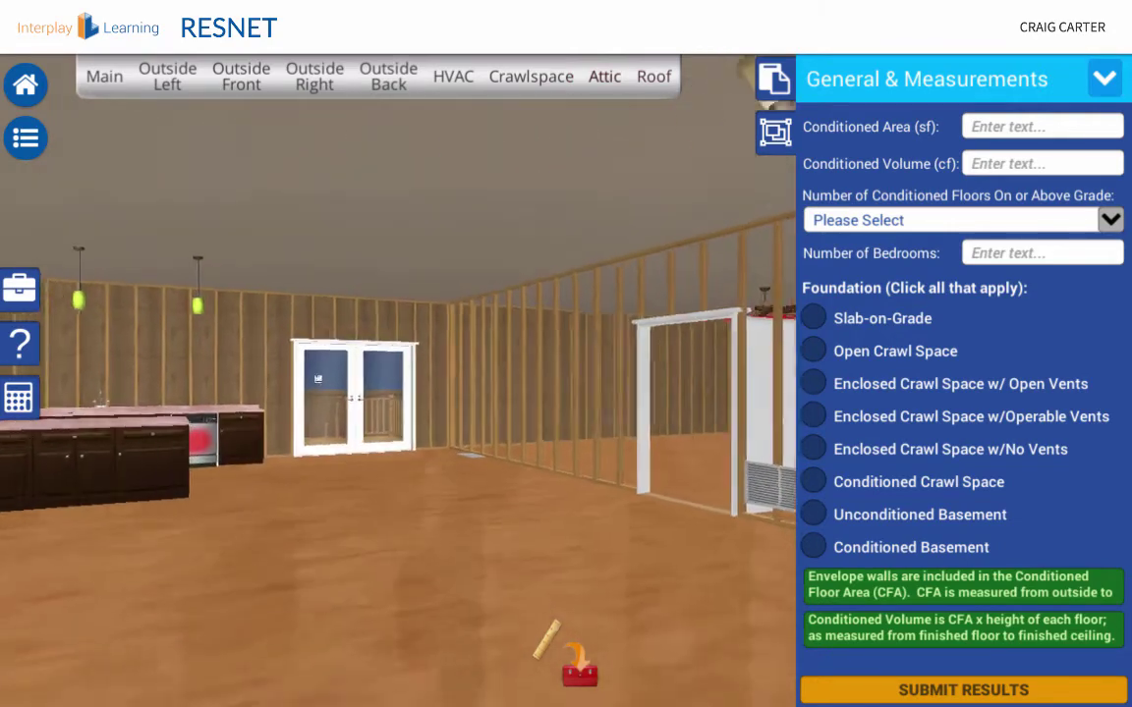
key(Up)
key(Right)
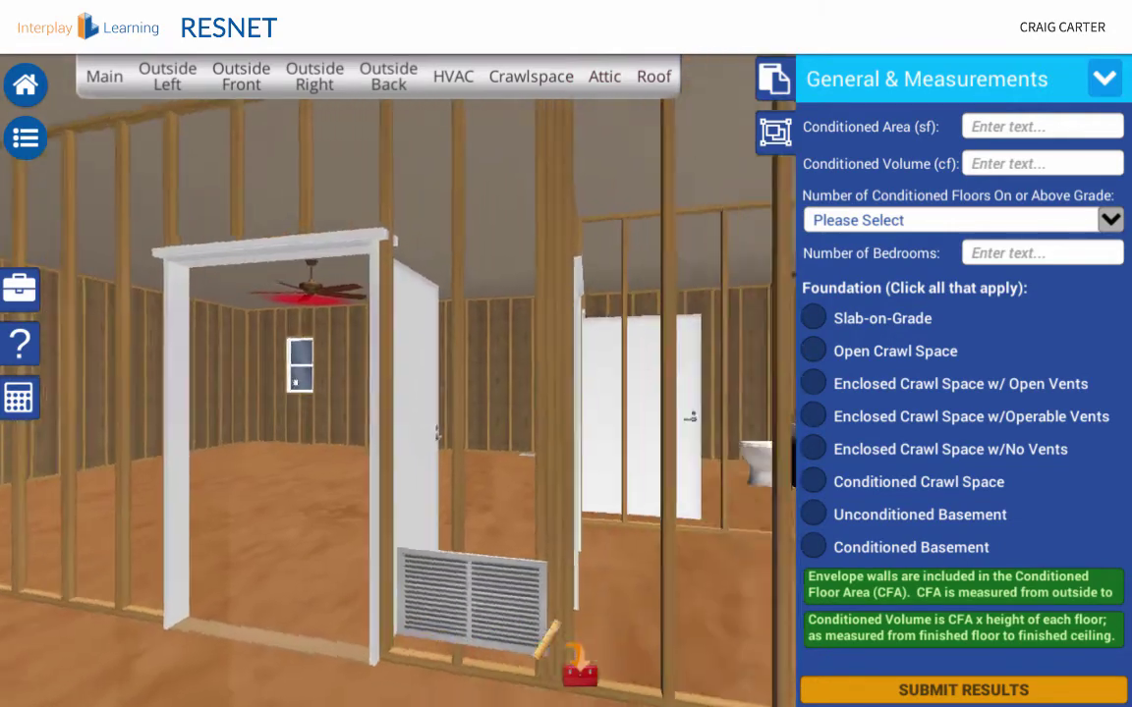
key(Right)
key(Left)
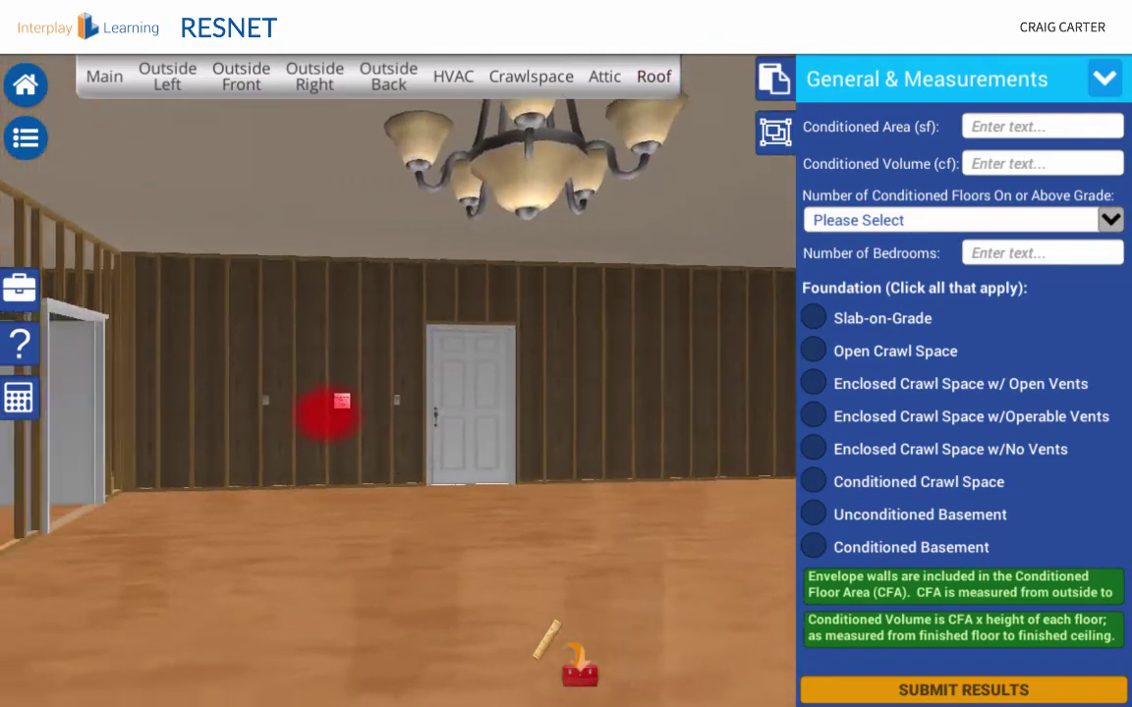
Examine the exposed wall framing around the living area's door and windows and the partitions leading to the other rooms
key(Left)
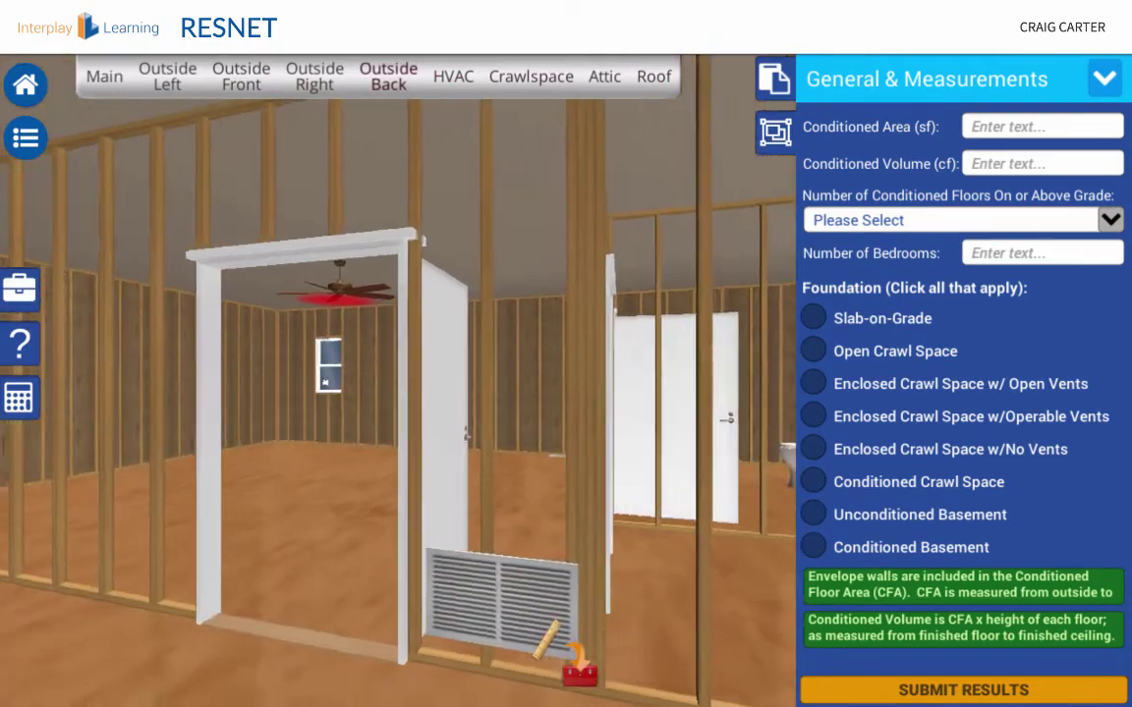
key(Left)
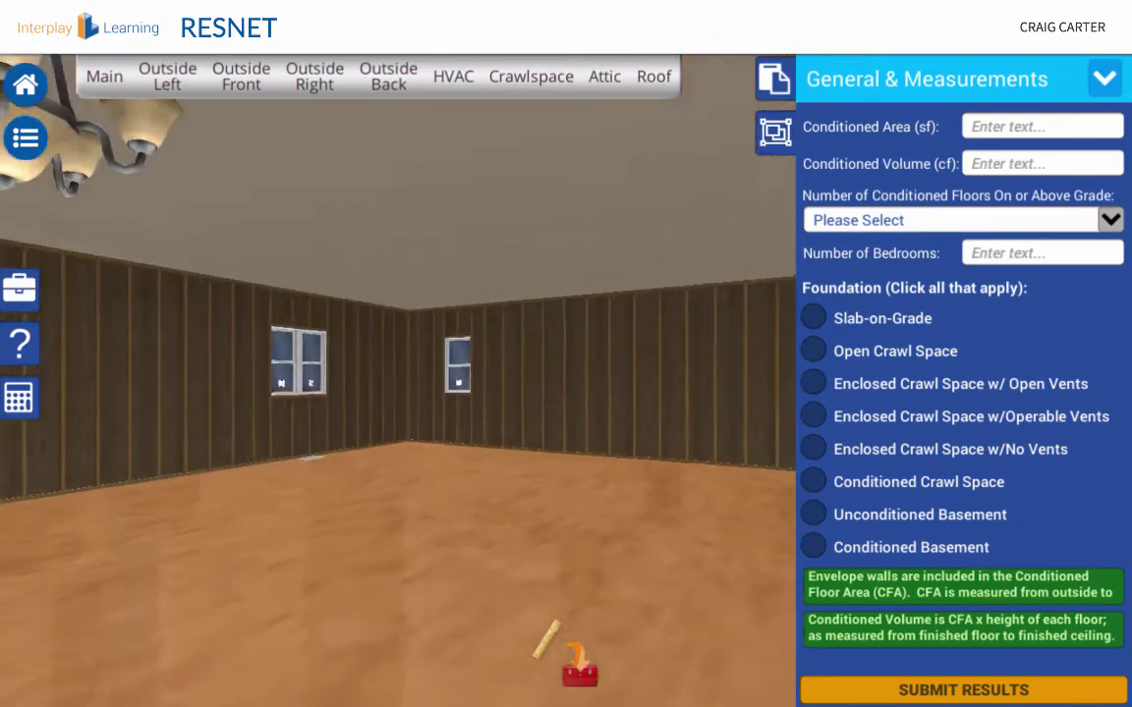
key(Up)
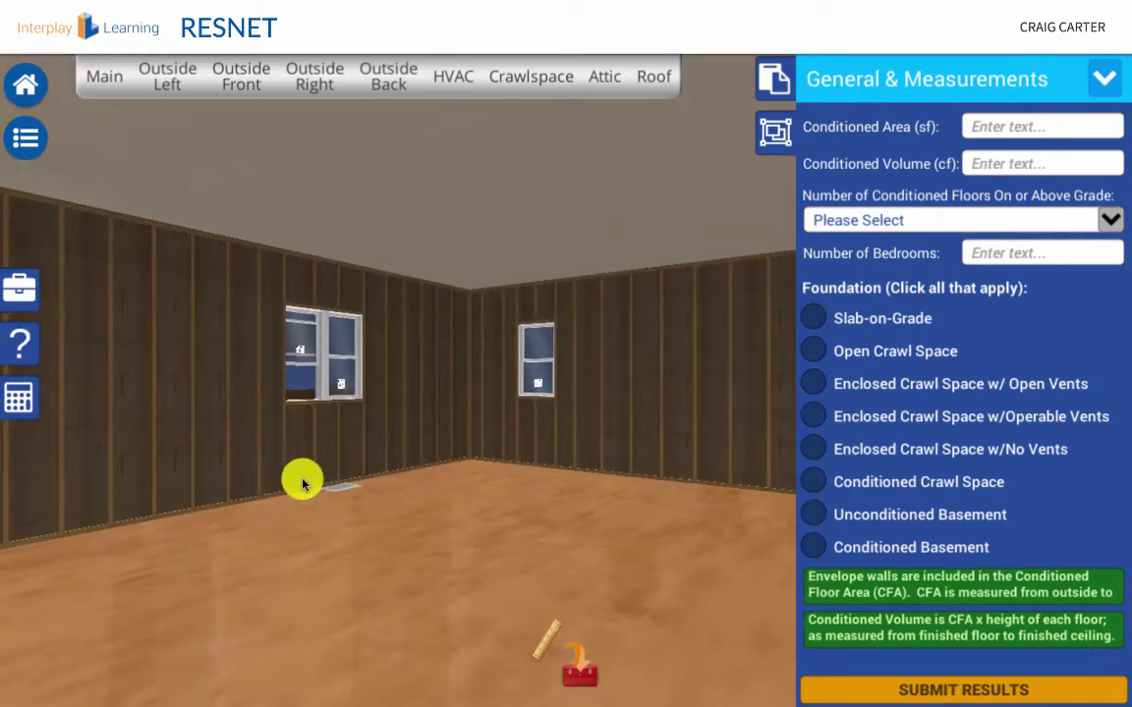
key(Left)
key(Right)
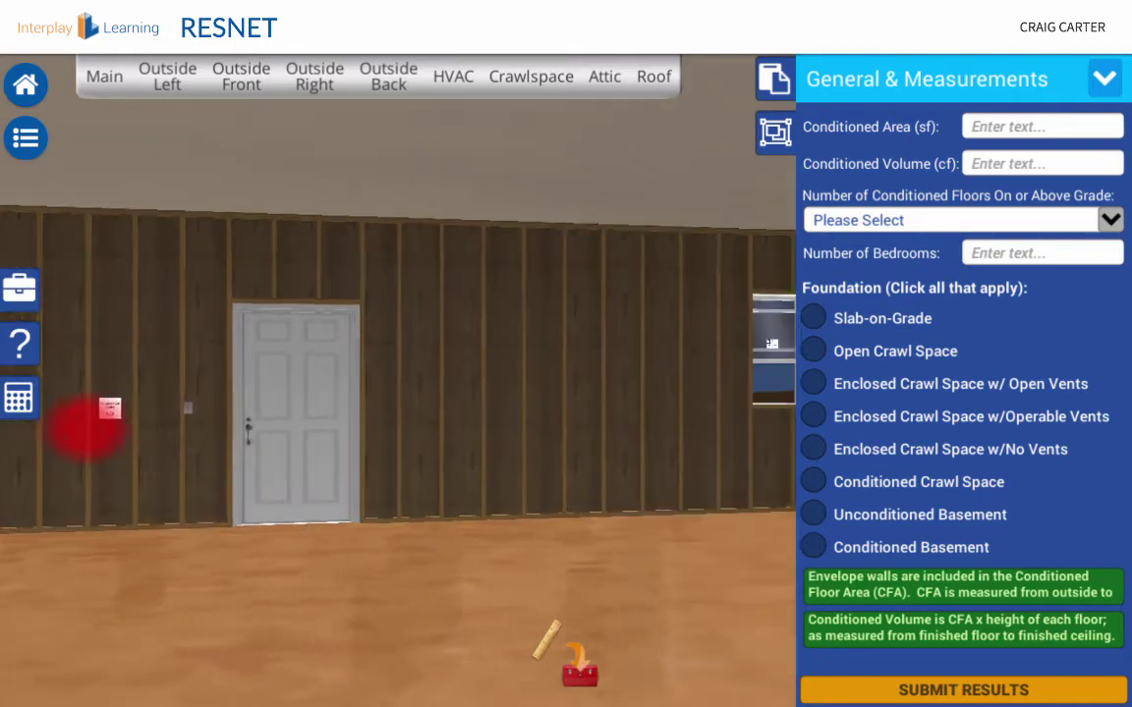
click(392, 298)
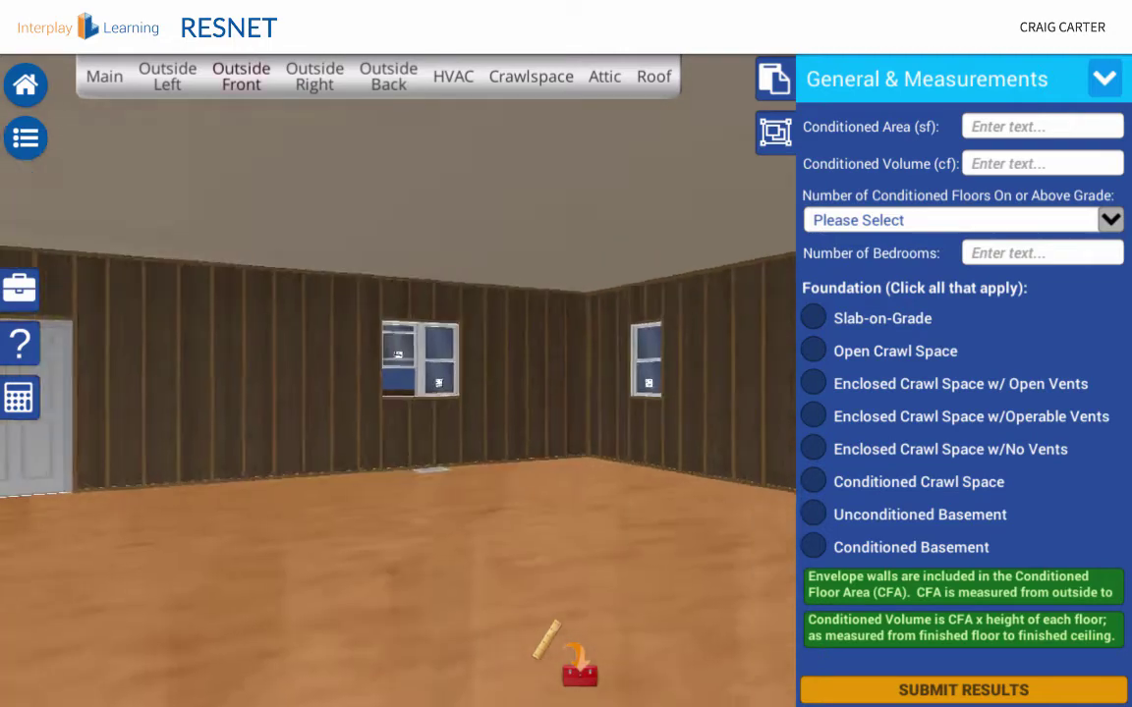
key(Right)
key(Left)
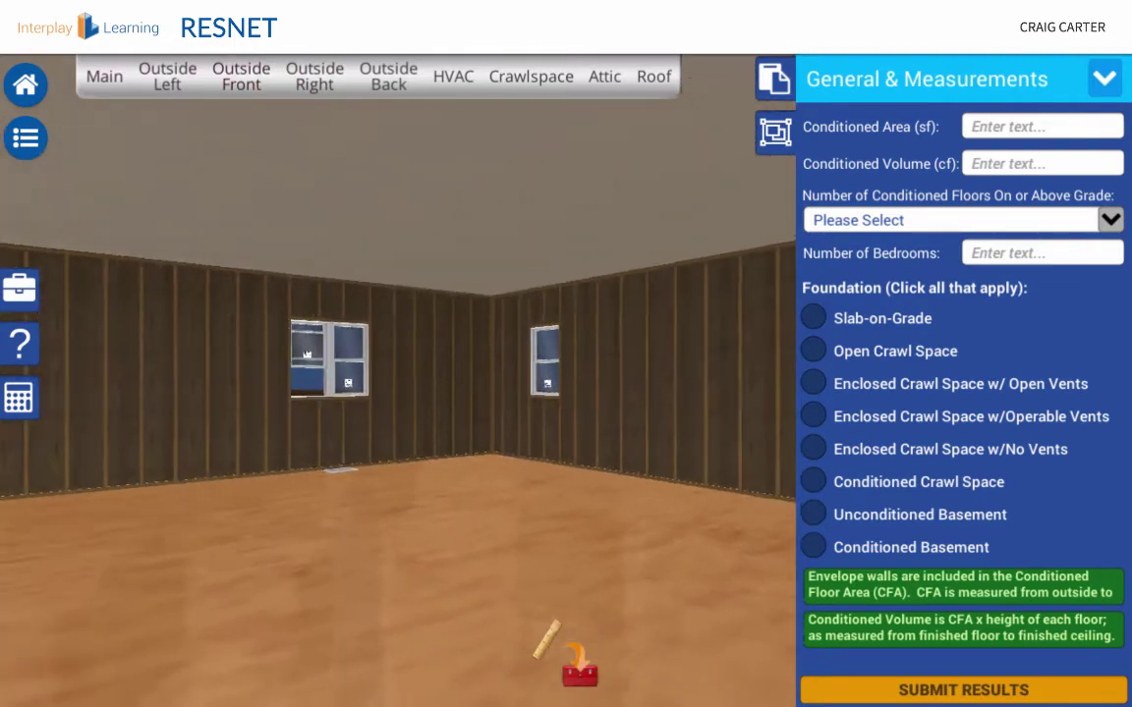
mouse_move(333, 398)
mouse_down()
mouse_move(222, 404)
mouse_move(50, 333)
mouse_up()
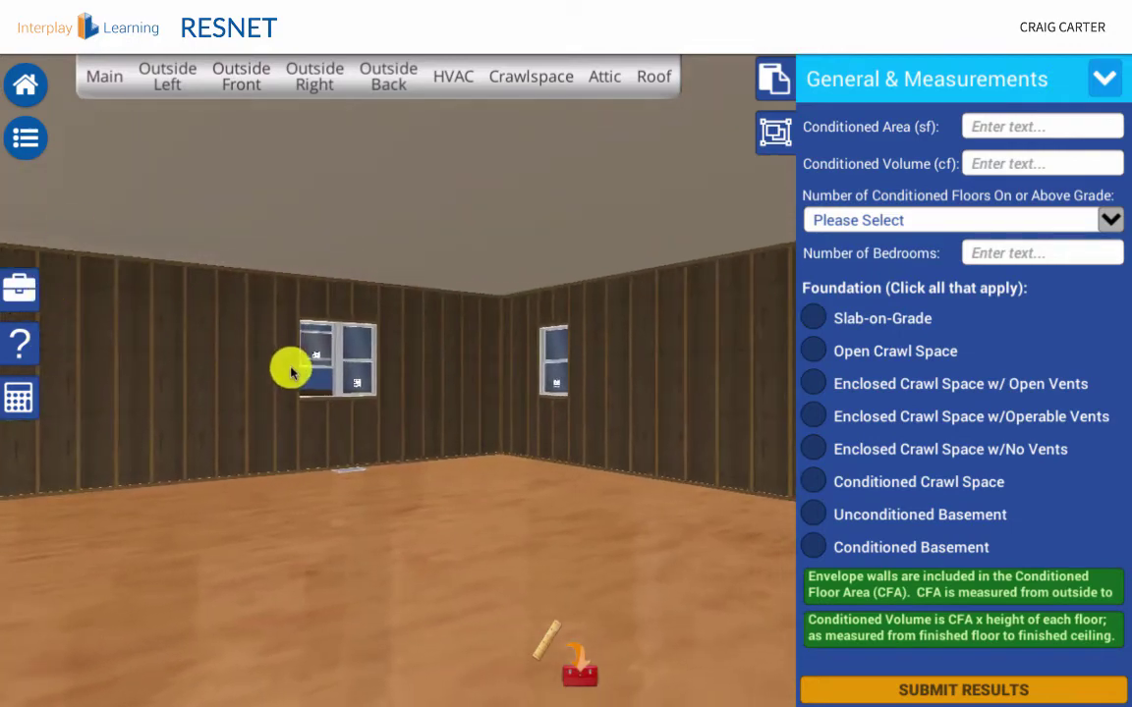
drag(317, 354, 589, 403)
key(Up)
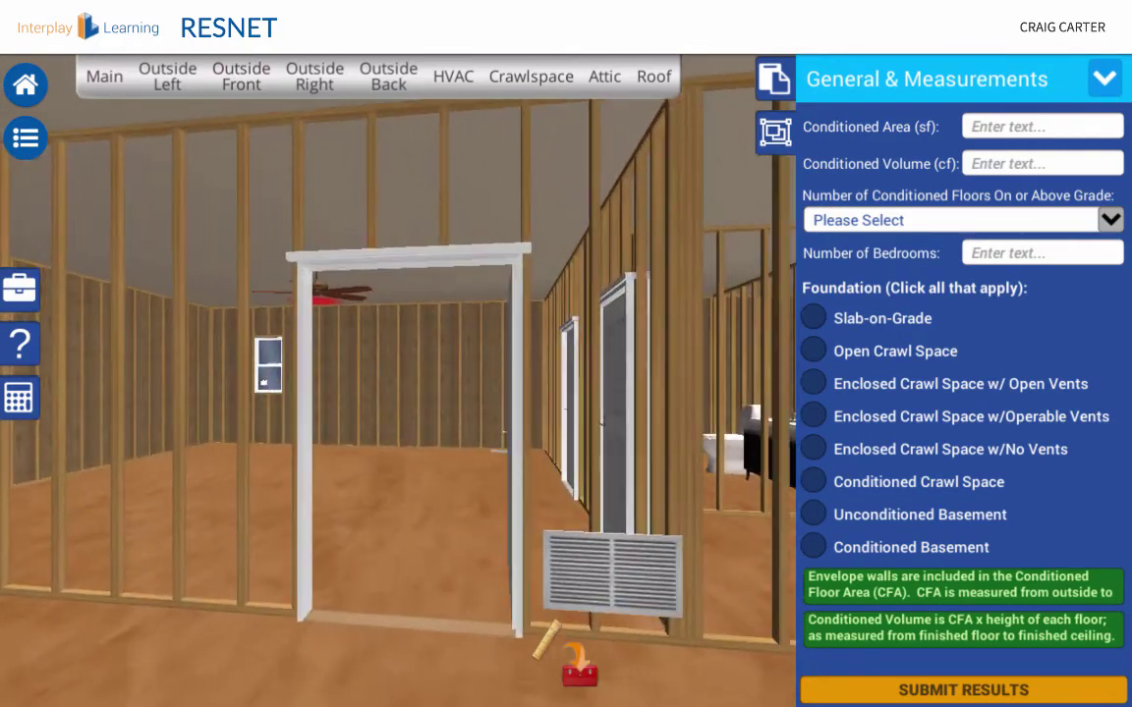
key(Right)
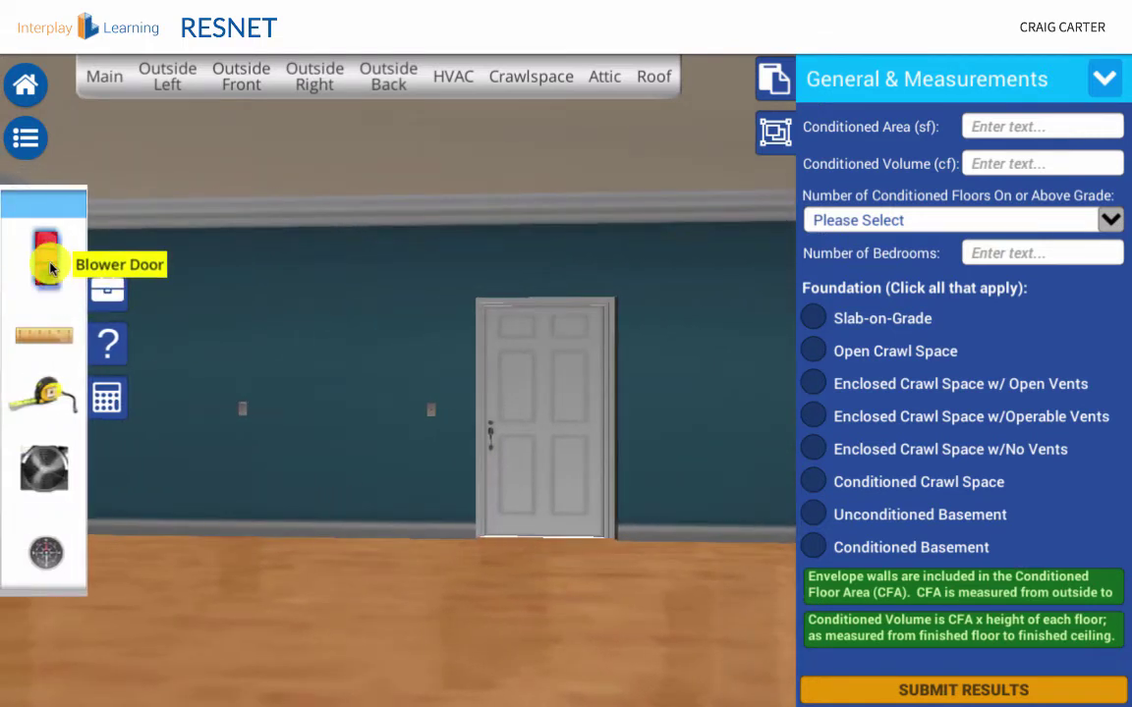
Set up the blower door and record a Blower Door Test infiltration of 1400 CFM@50 in the Air Leakage section
click(50, 265)
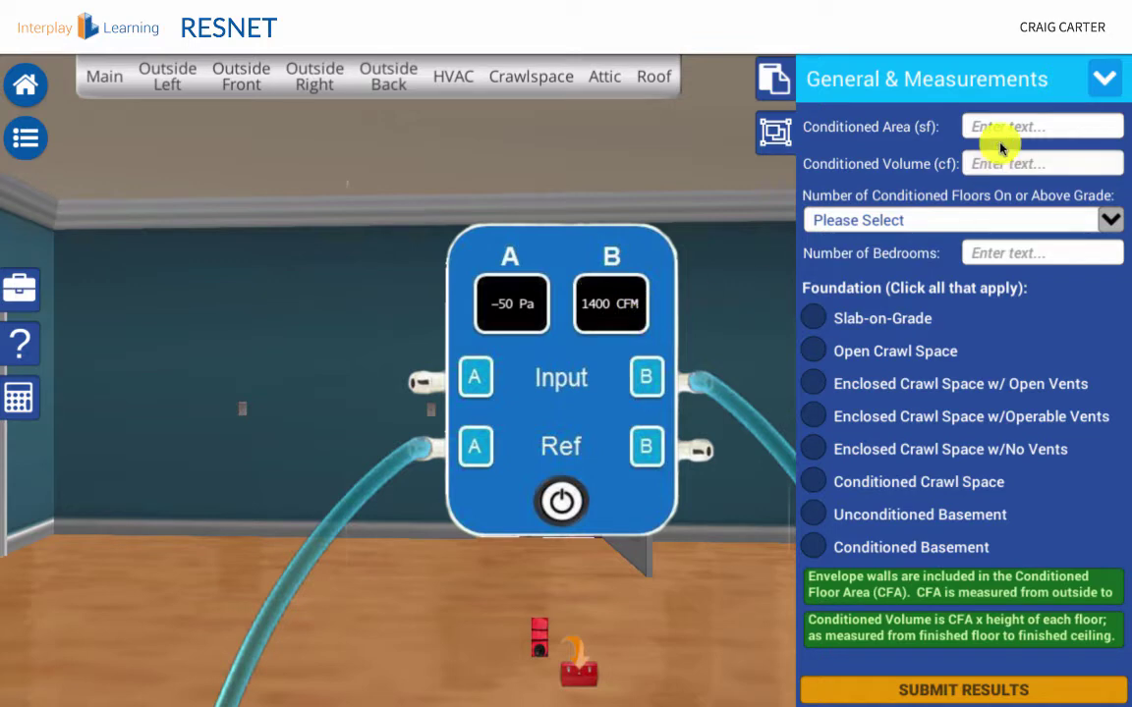
click(1102, 83)
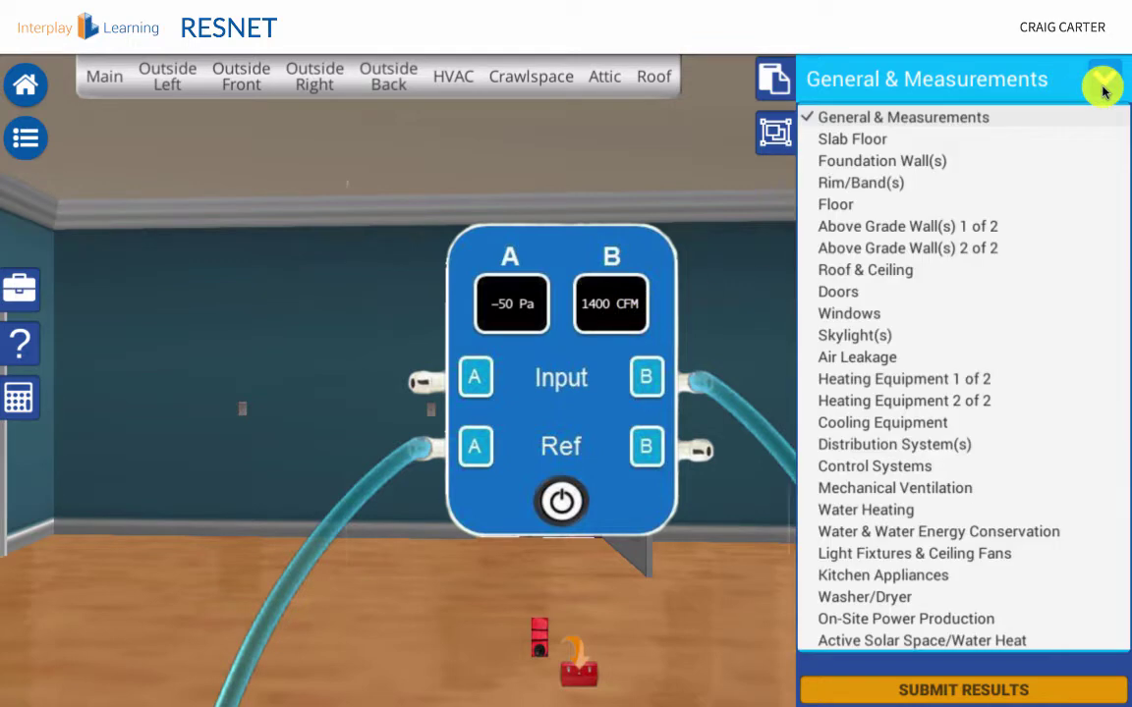
click(871, 359)
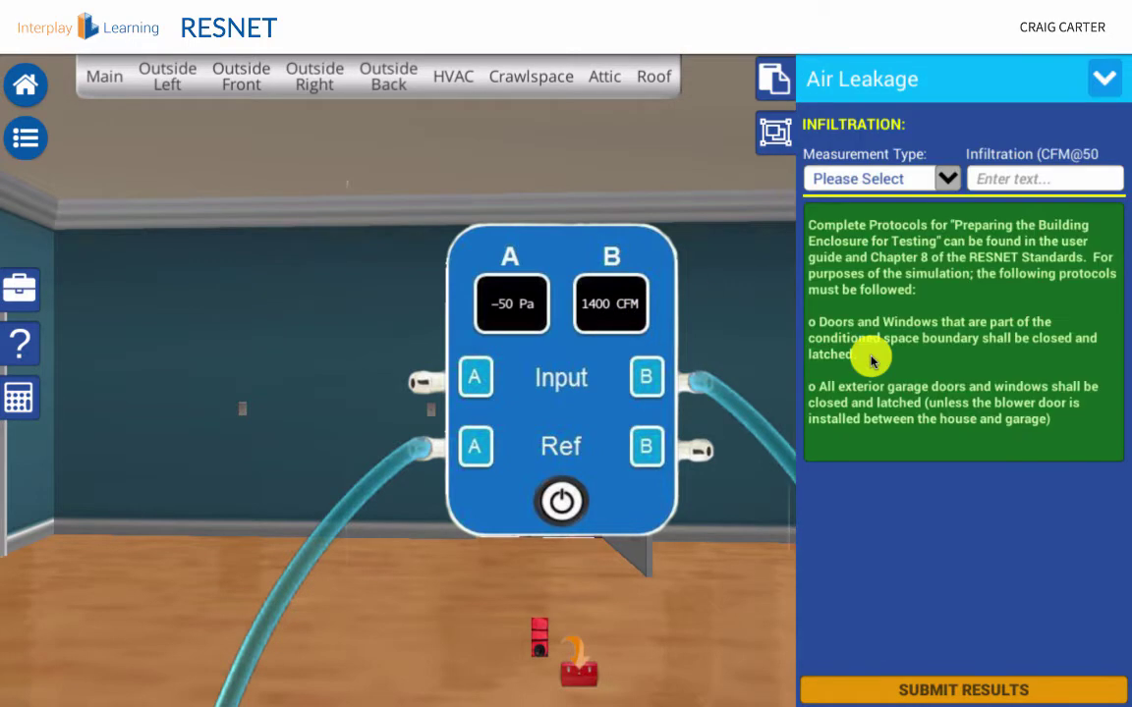
click(927, 177)
click(892, 222)
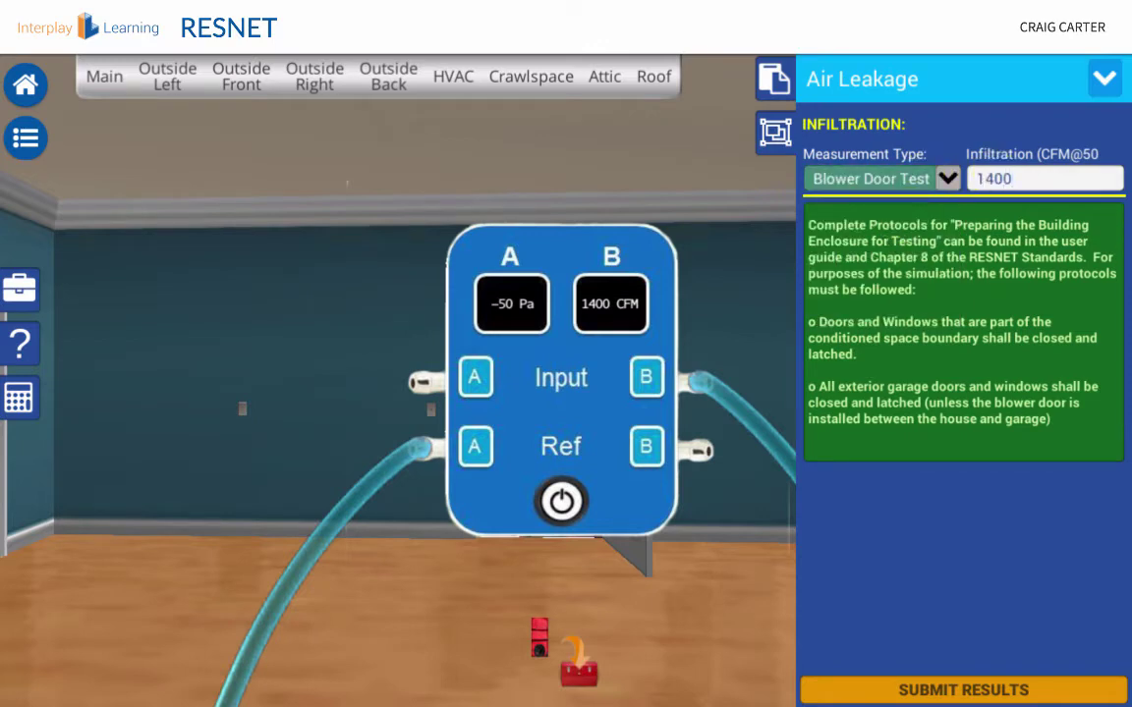
text(1400)
key(Return)
Close the interior door near the blower door, check the effect on the airflow reading, and reopen it
key(Left)
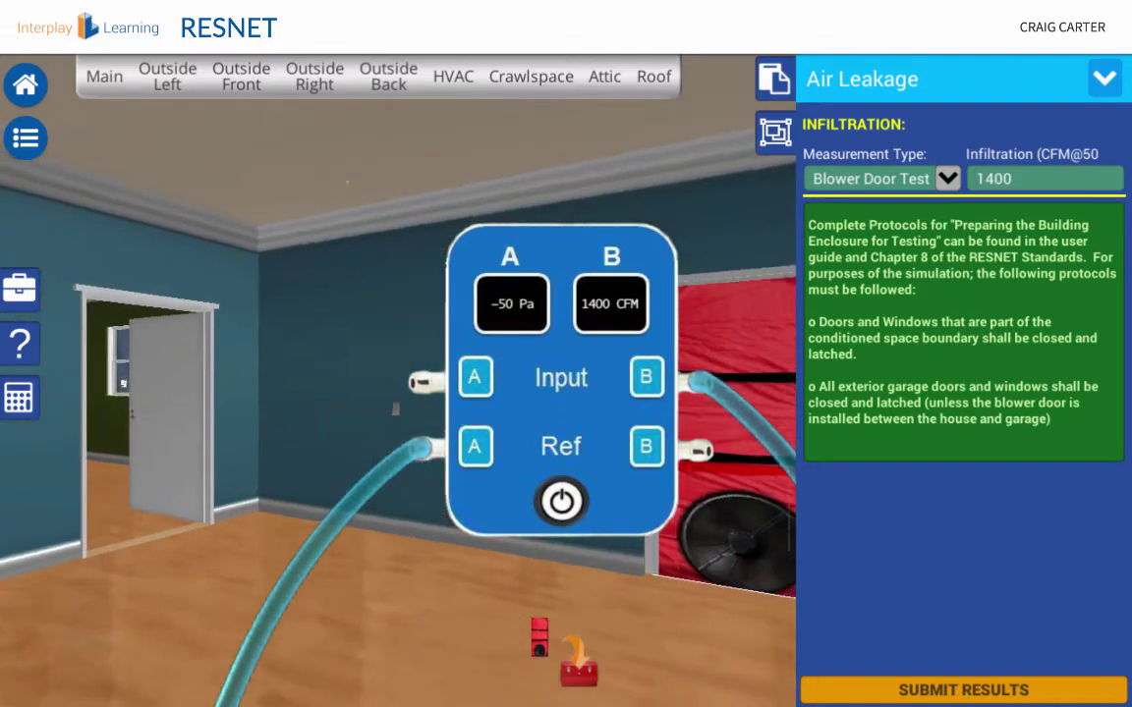
click(114, 351)
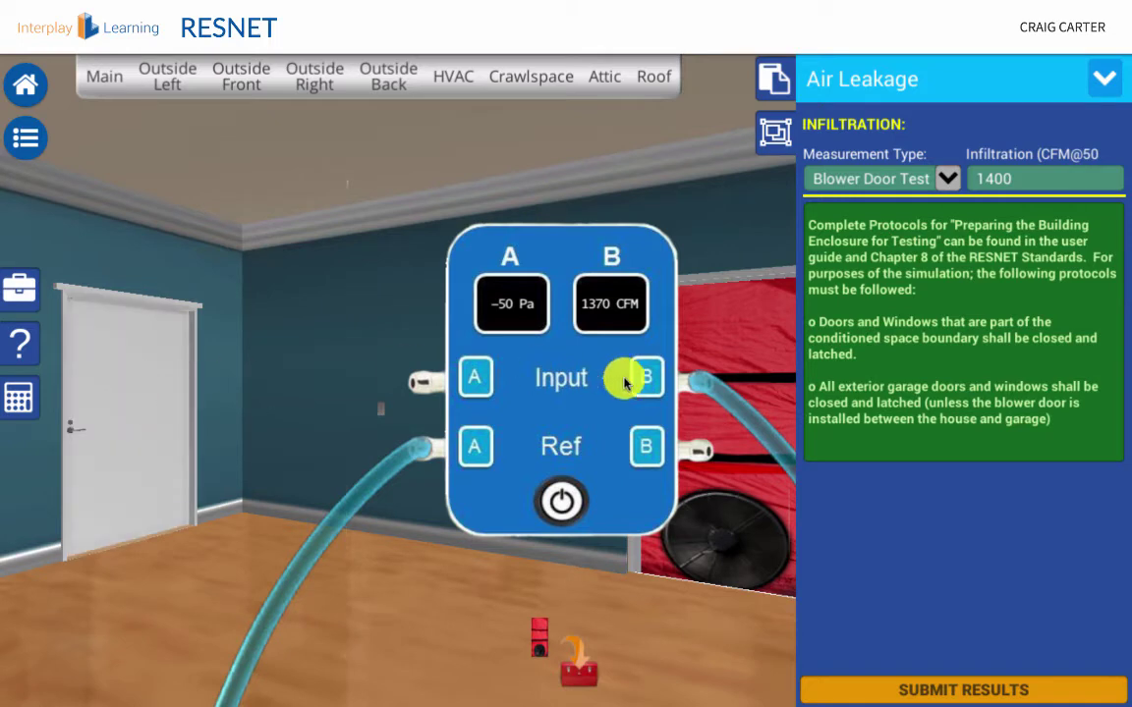
click(111, 411)
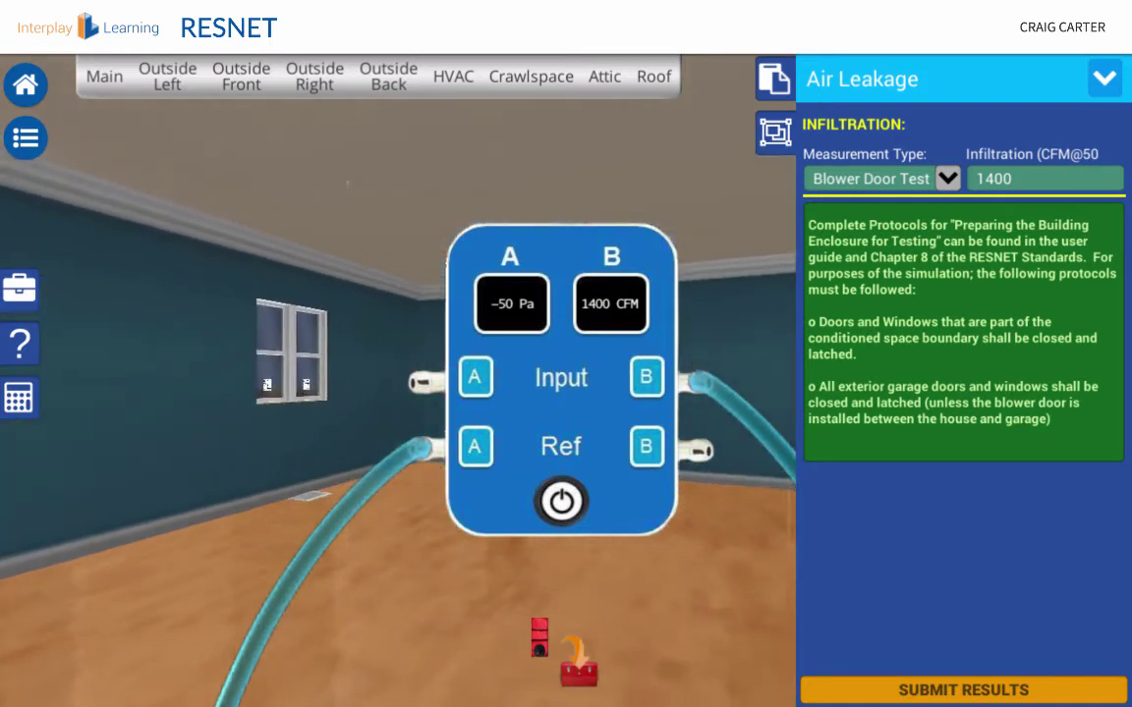
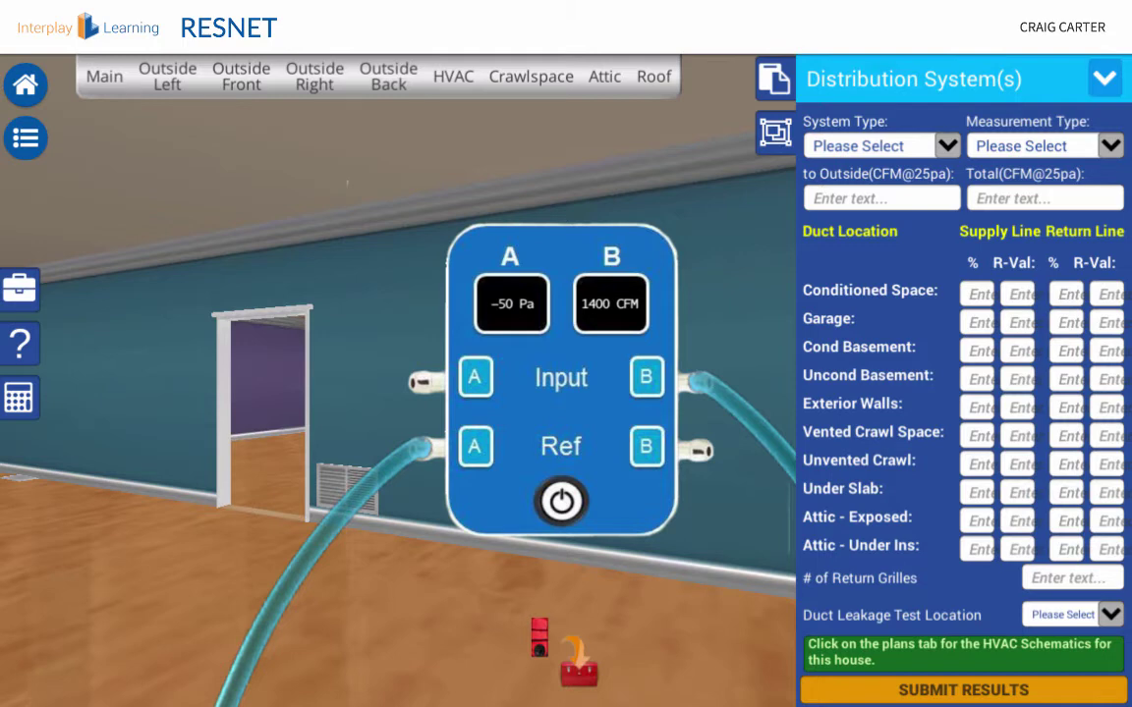
Add the duct blower alongside the blower door and record duct leakage to outside as 80 CFM@25pa
click(20, 288)
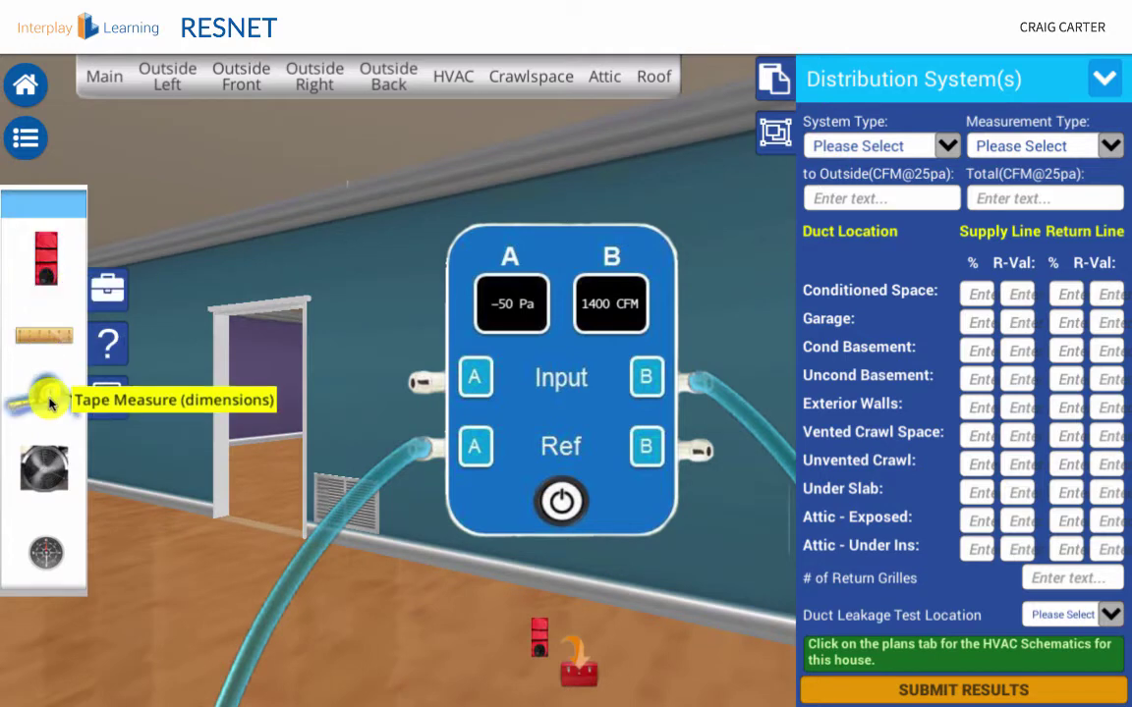
click(43, 465)
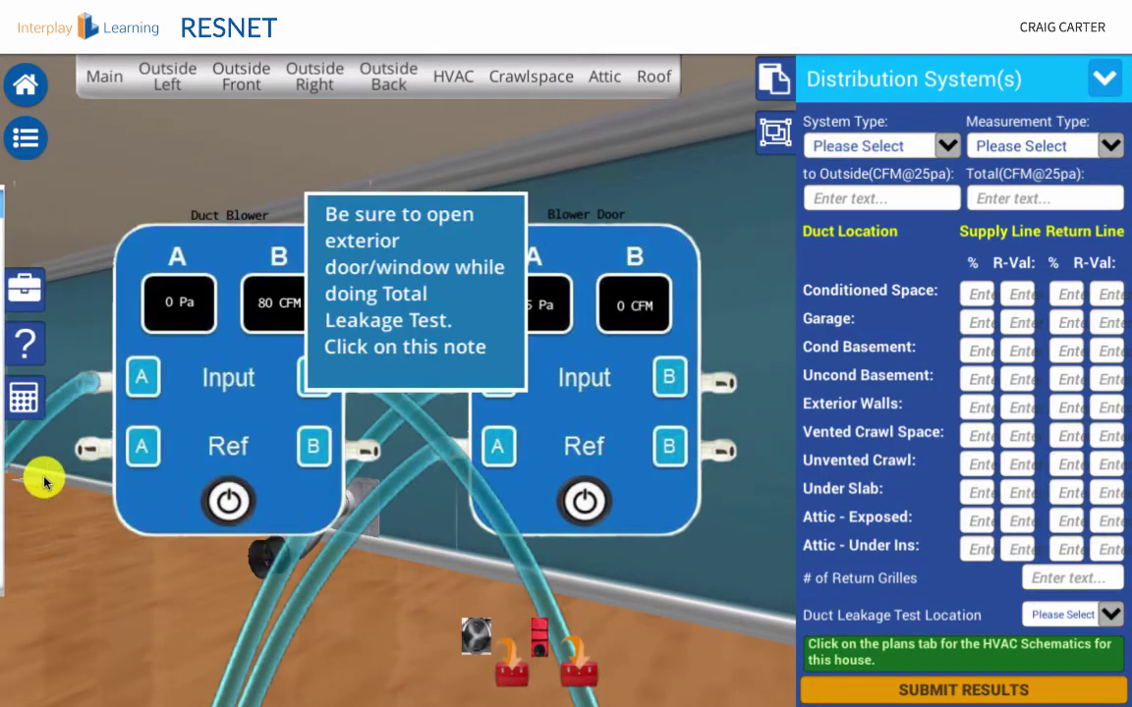
click(366, 331)
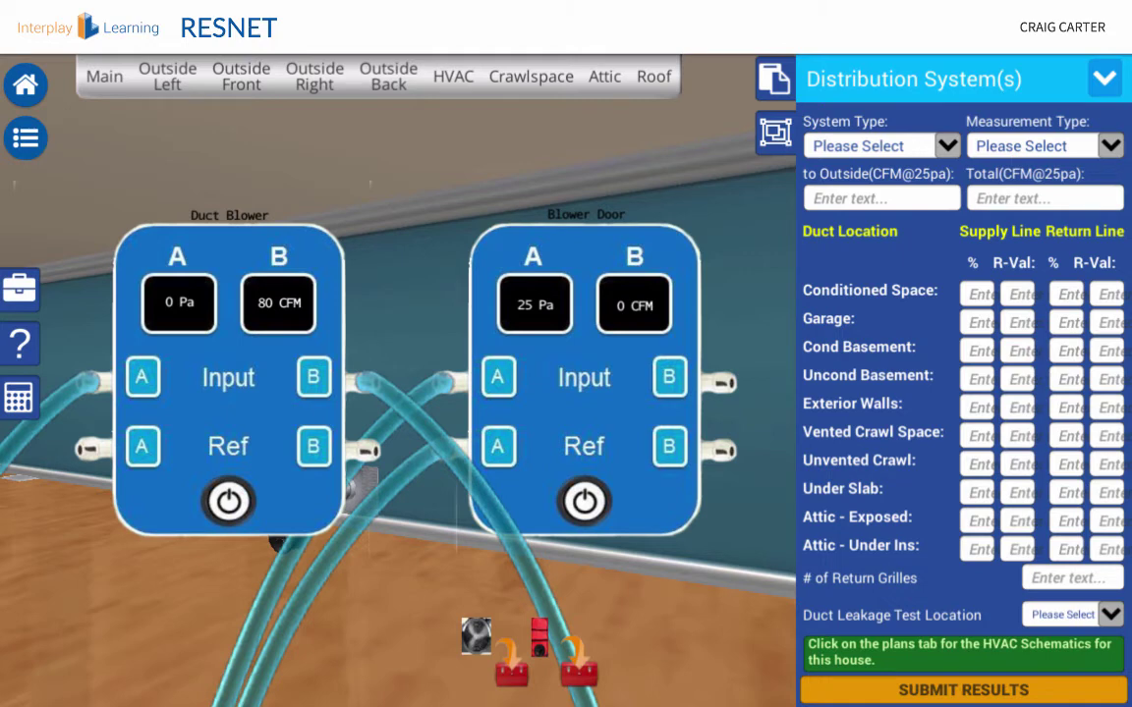
click(916, 200)
text(80)
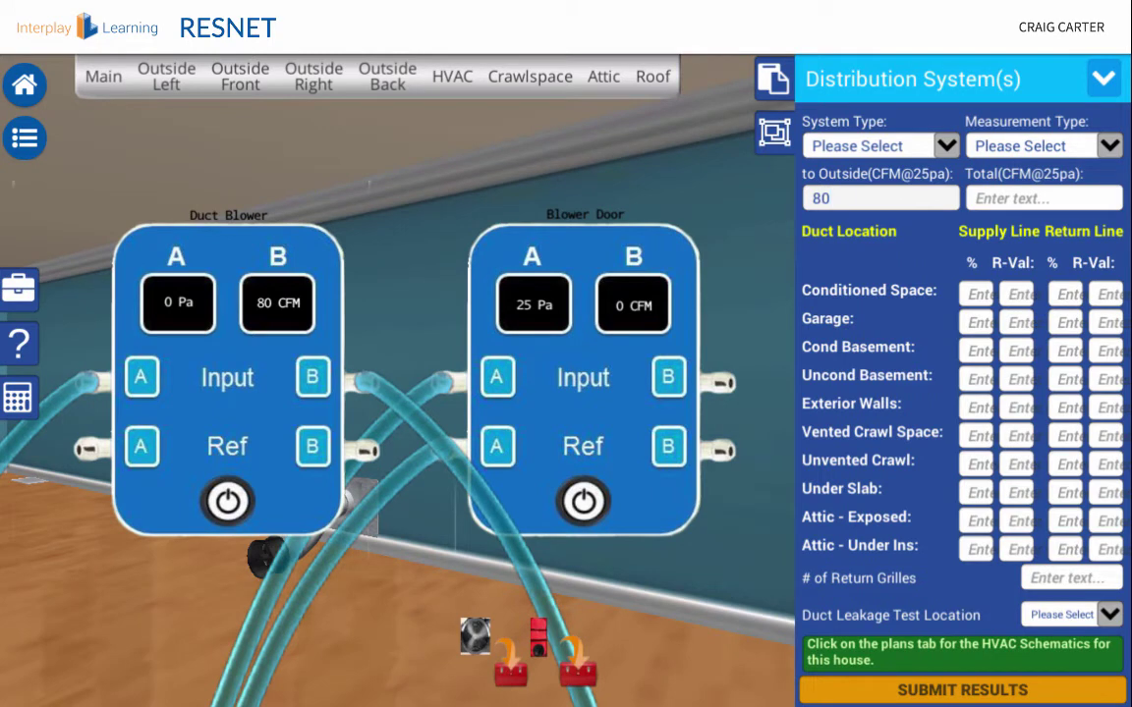
key(Return)
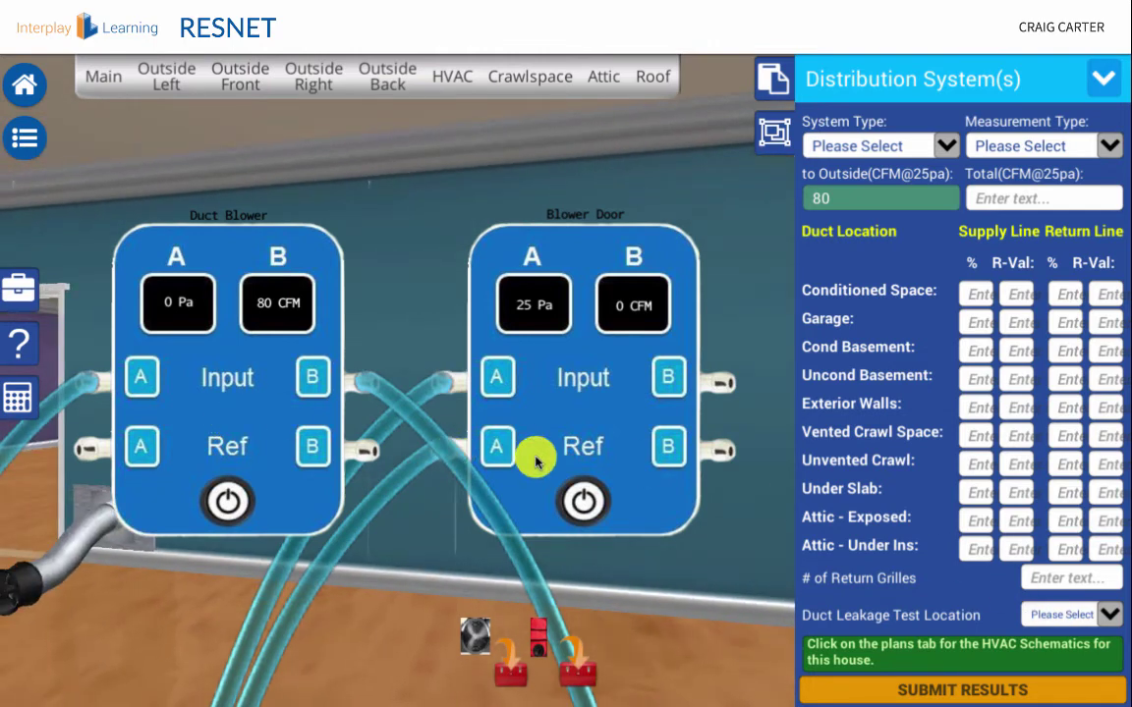
Put away the blower door and, with a window open, record total duct leakage as 85 CFM@25pa
click(574, 672)
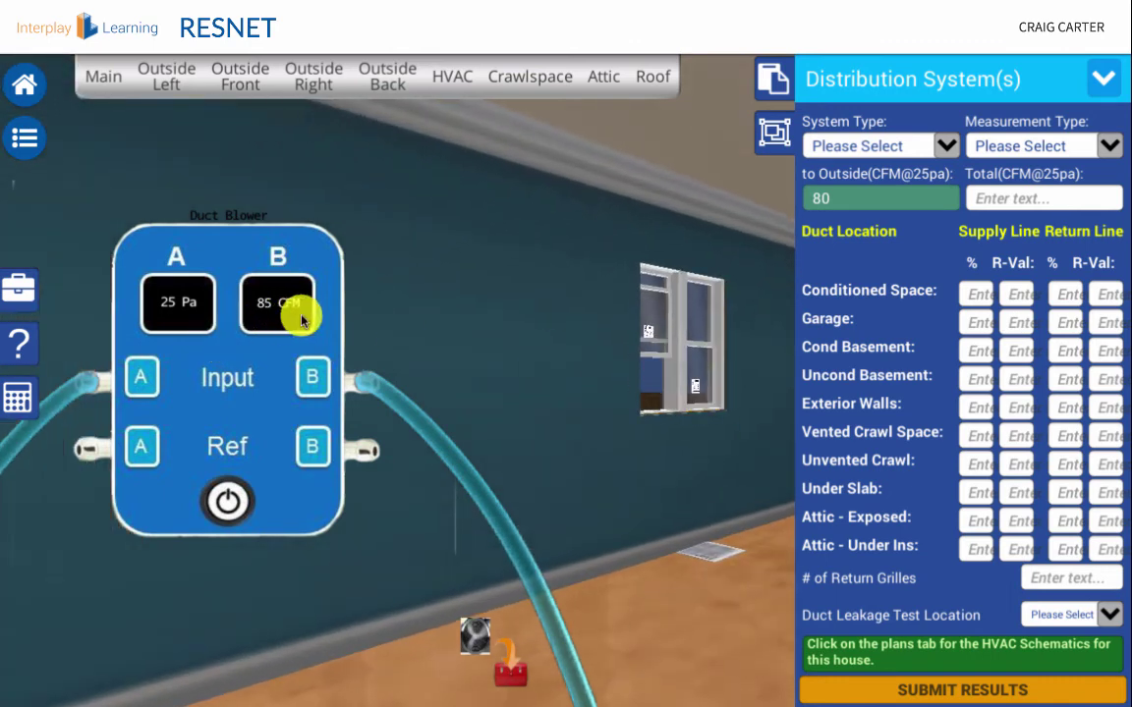
click(1078, 197)
text(85)
key(Return)
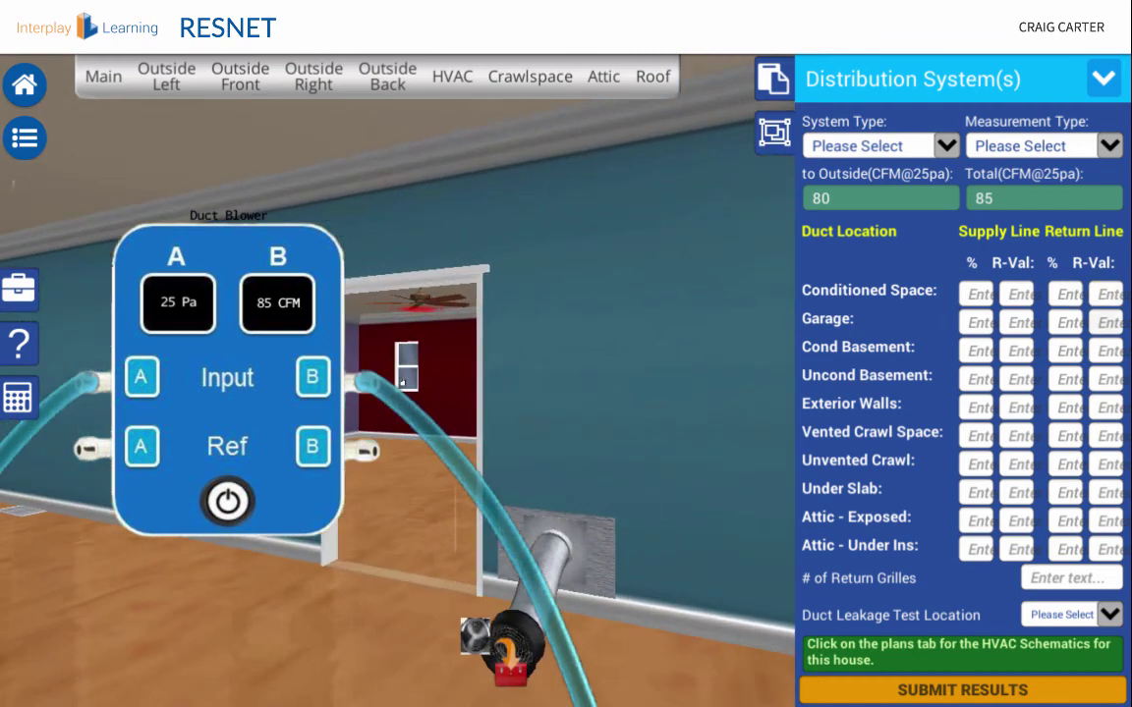
Set the duct leakage test location to Return Grille and put the duct blower back in the toolbox
click(1056, 611)
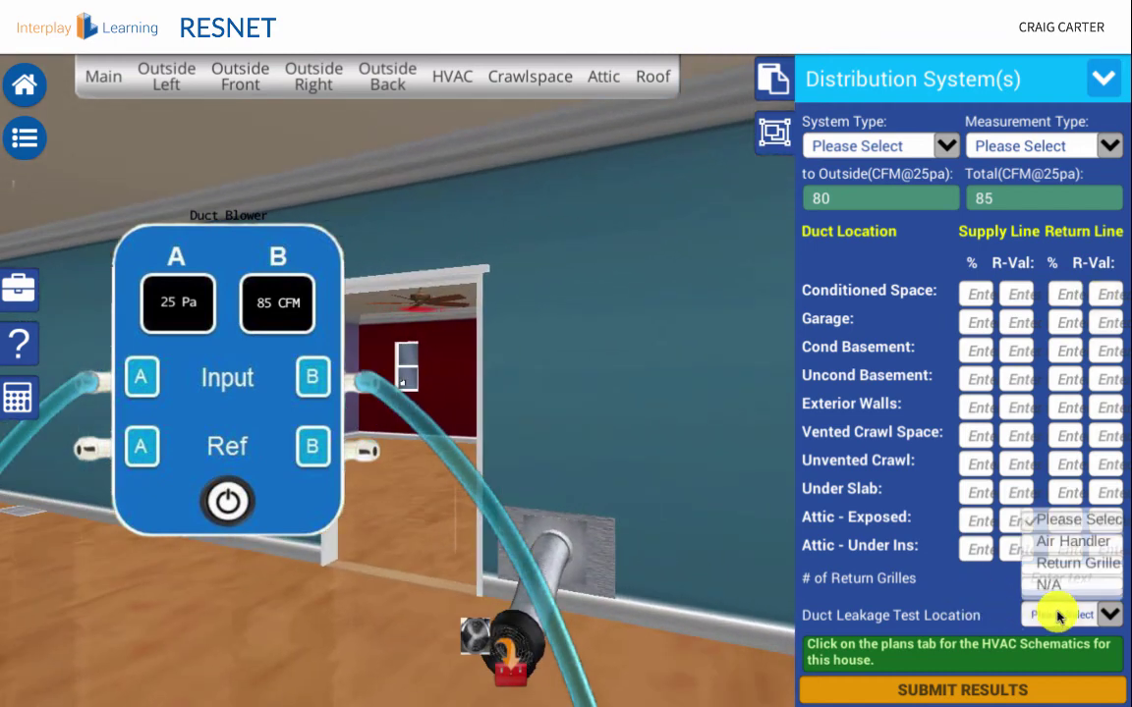
click(1073, 562)
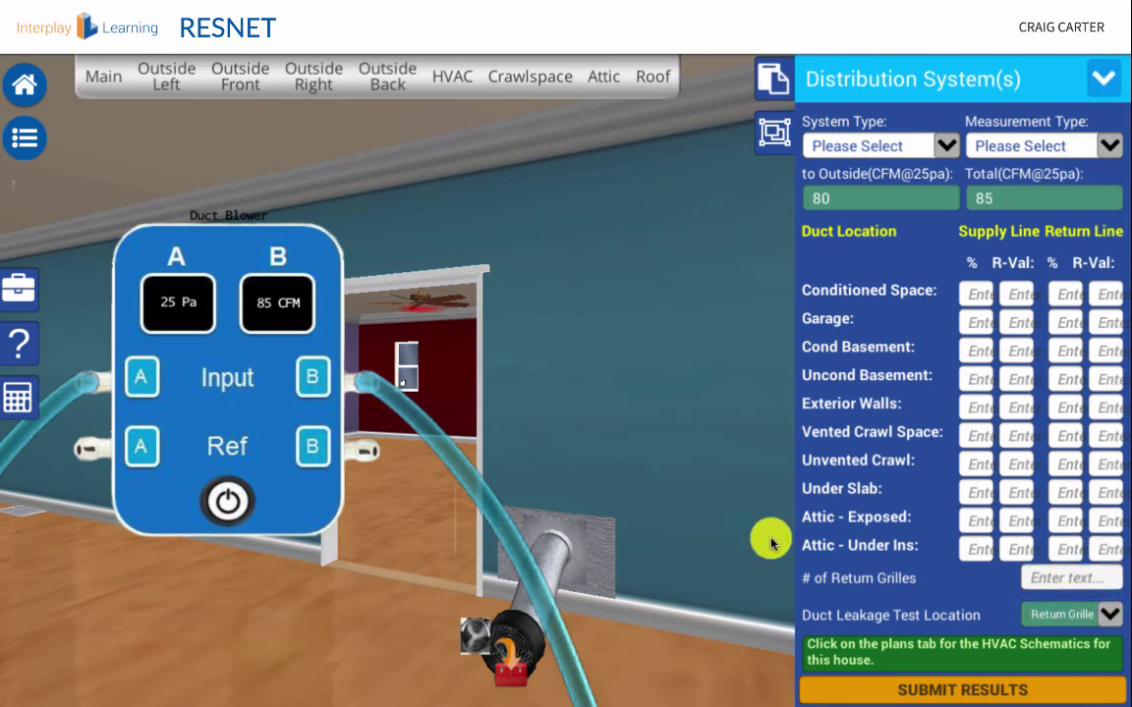
click(228, 505)
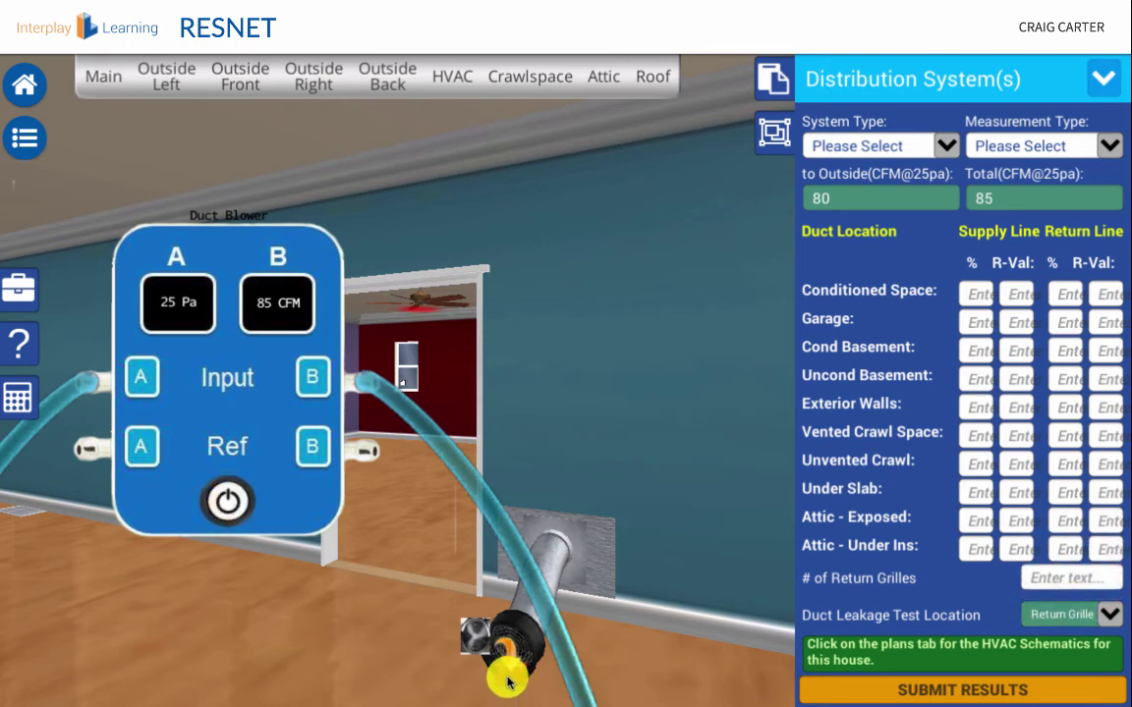
click(507, 674)
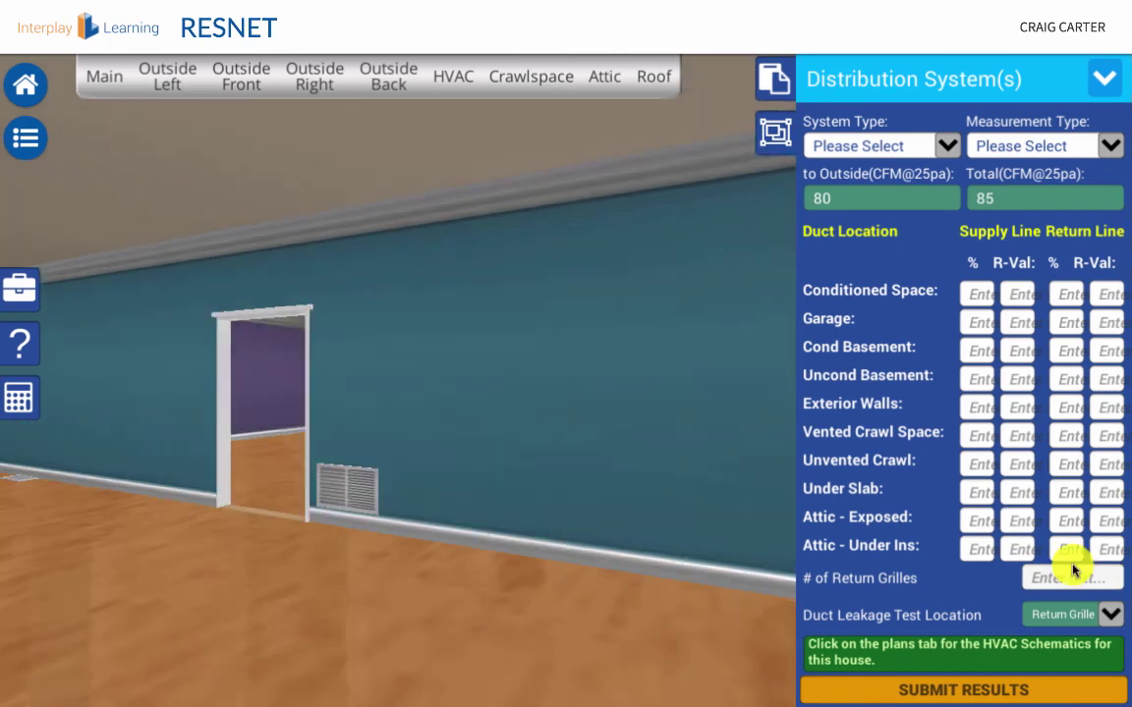